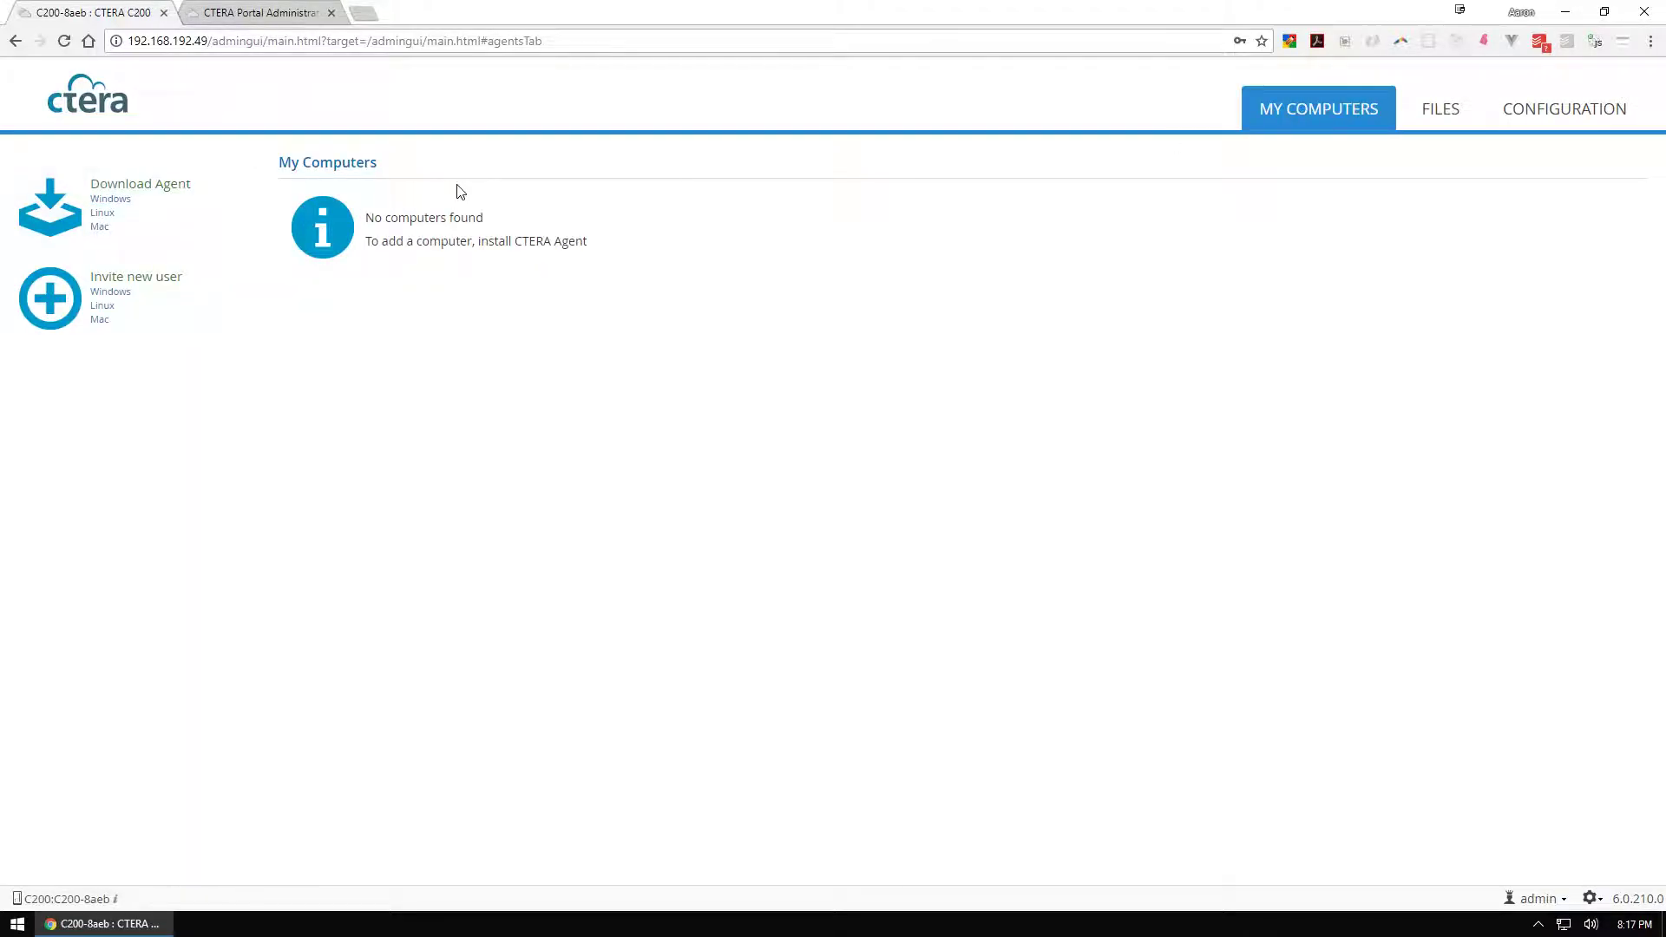
Download the Windows version of the CTERA Agent from the My Computers page and launch its installer.
click(1524, 108)
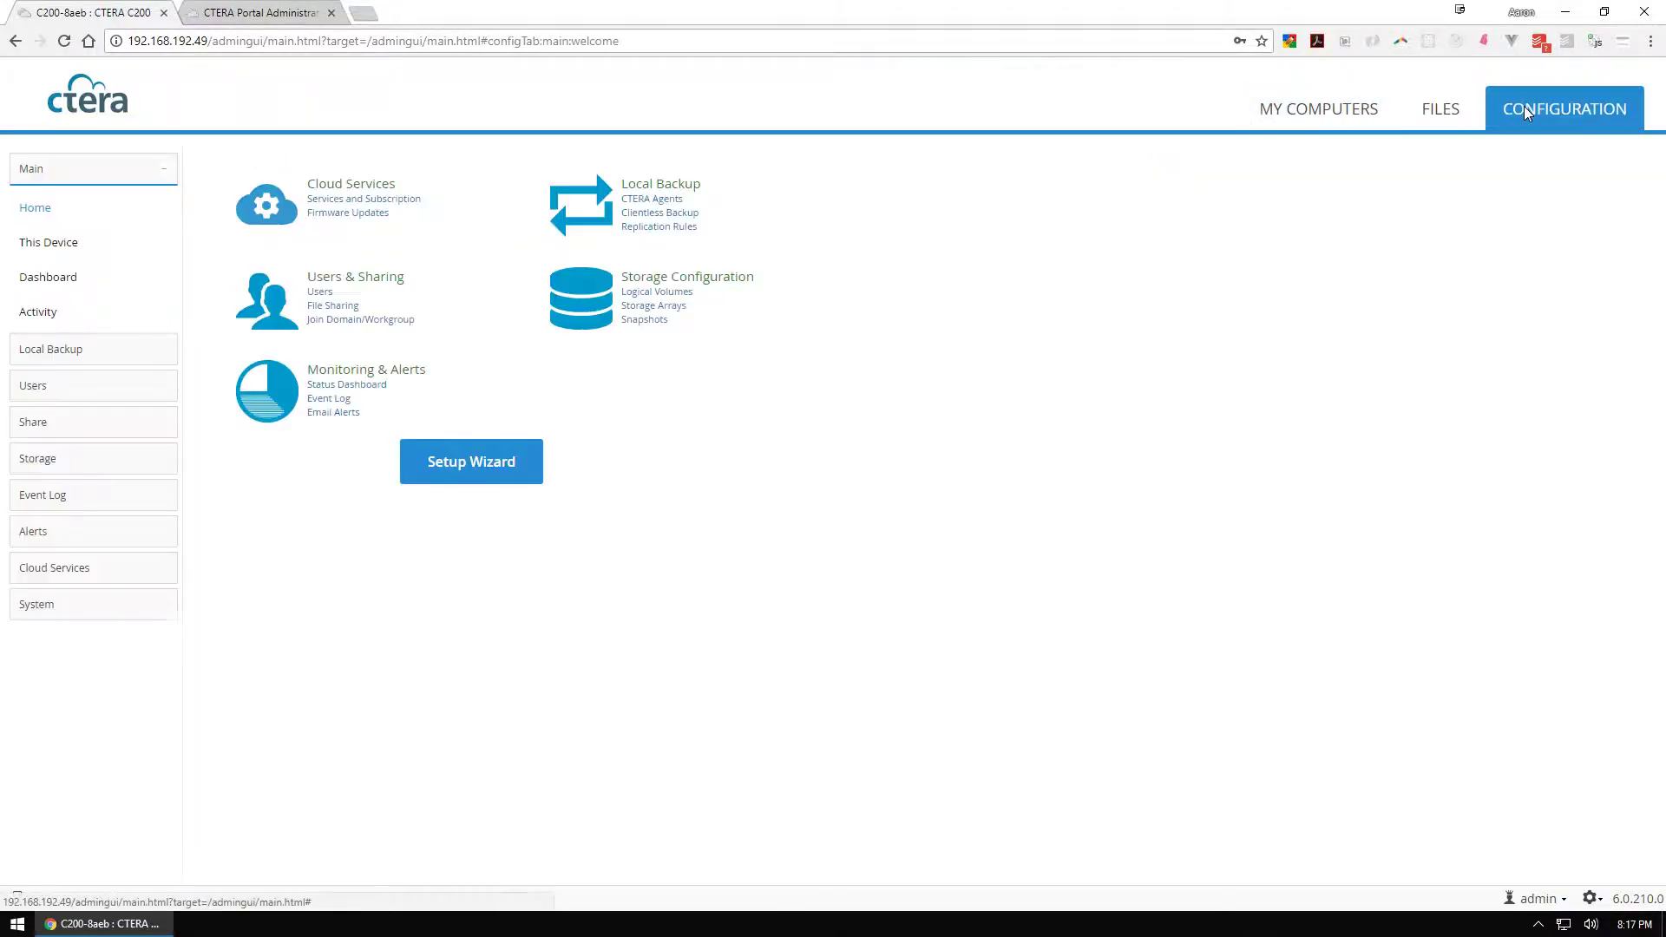
click(1353, 117)
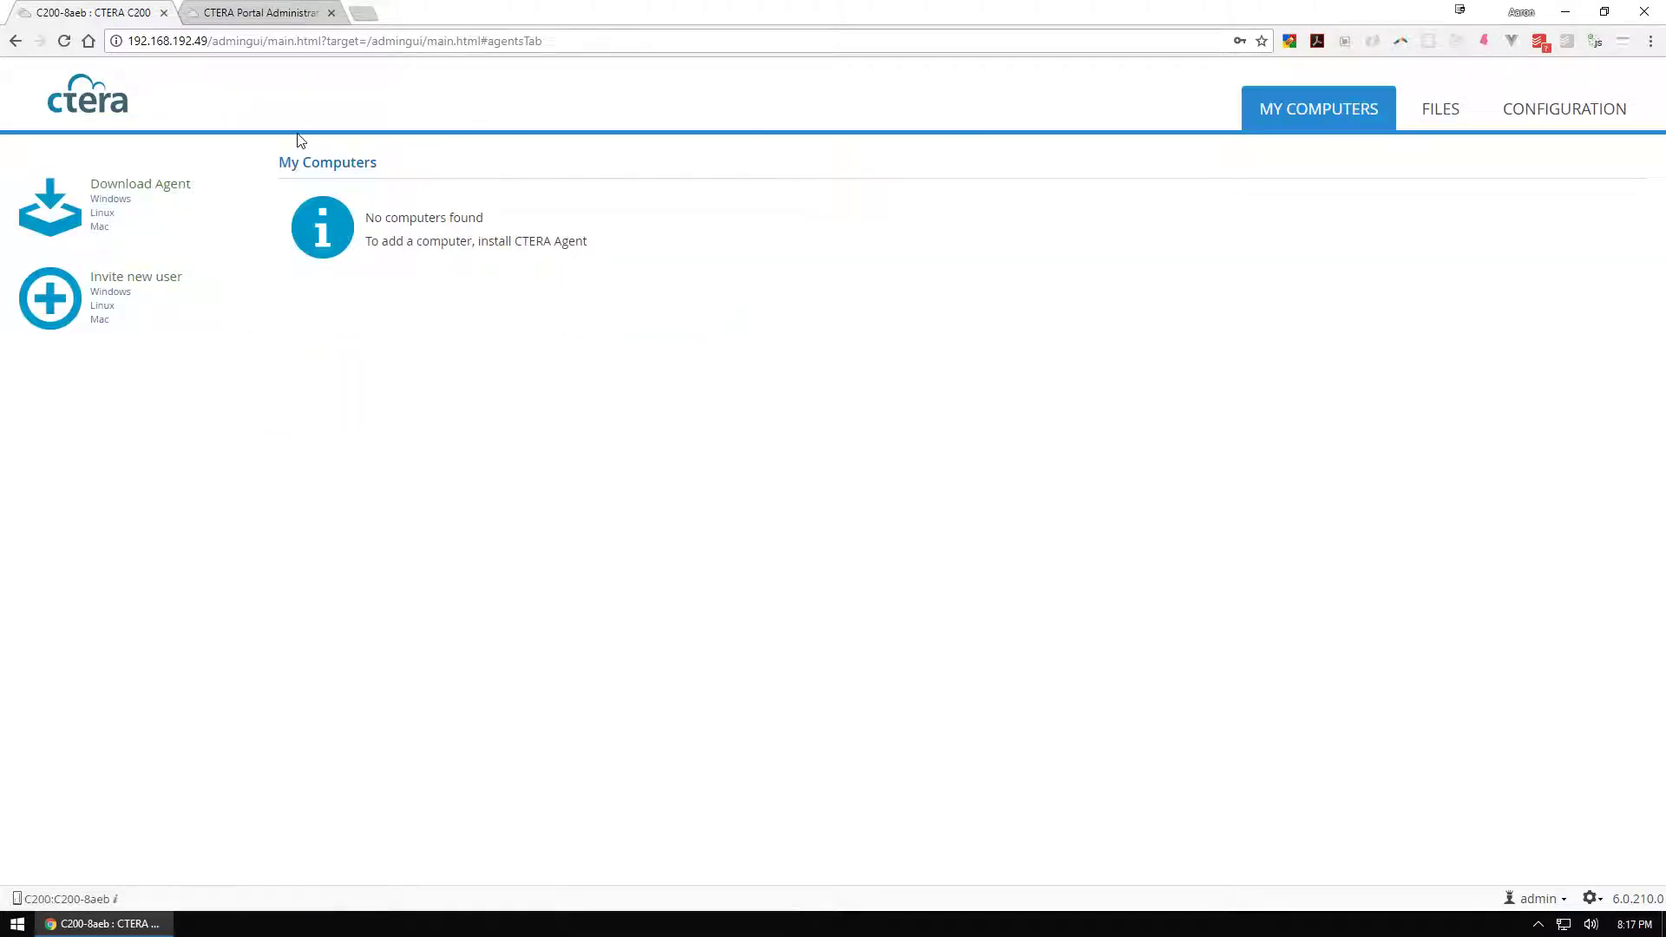
click(124, 200)
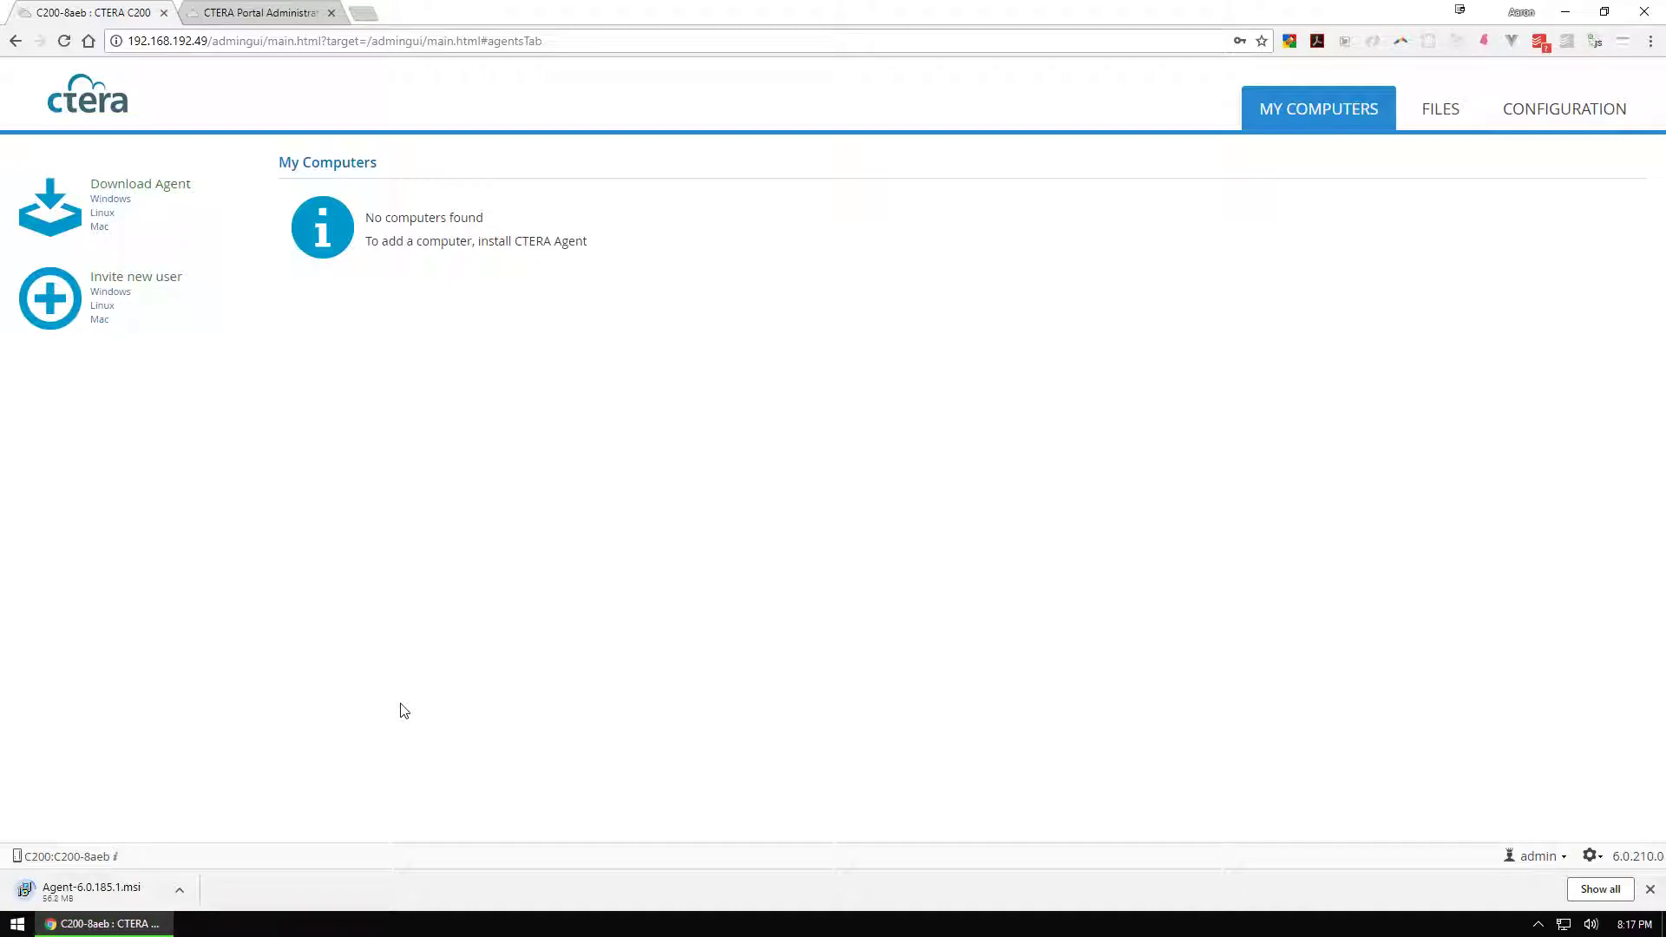
click(125, 890)
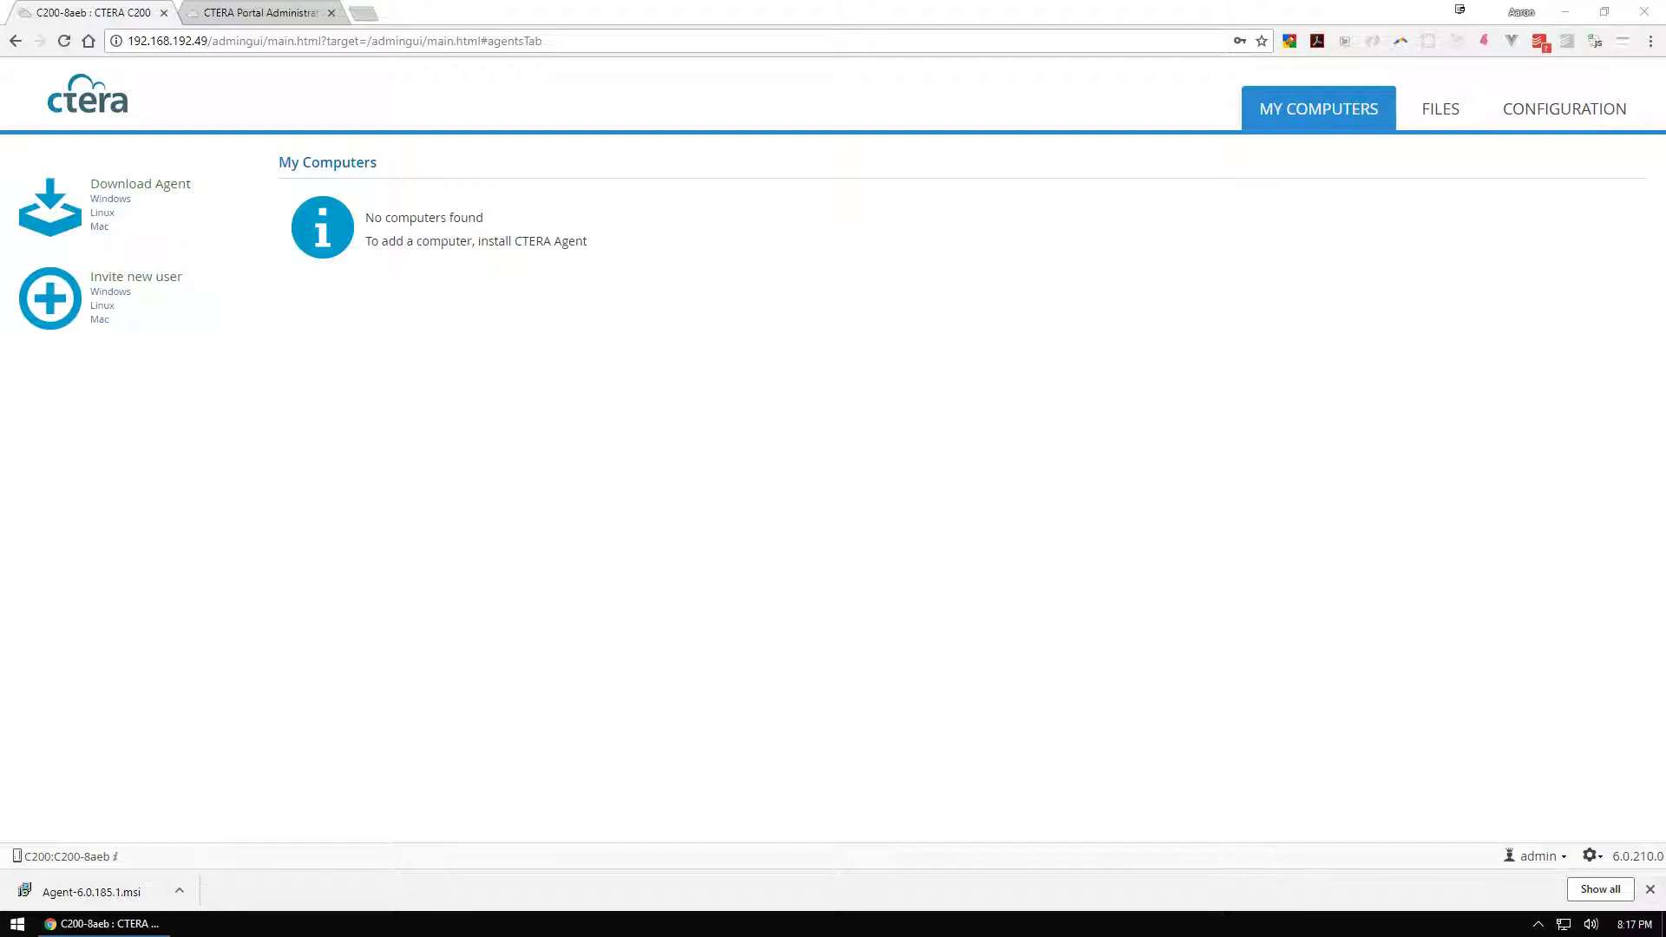
Install CTERA Agent with the Standard type, accepting the license agreement and the default installation folder, and close the setup wizard.
drag(483, 310, 679, 297)
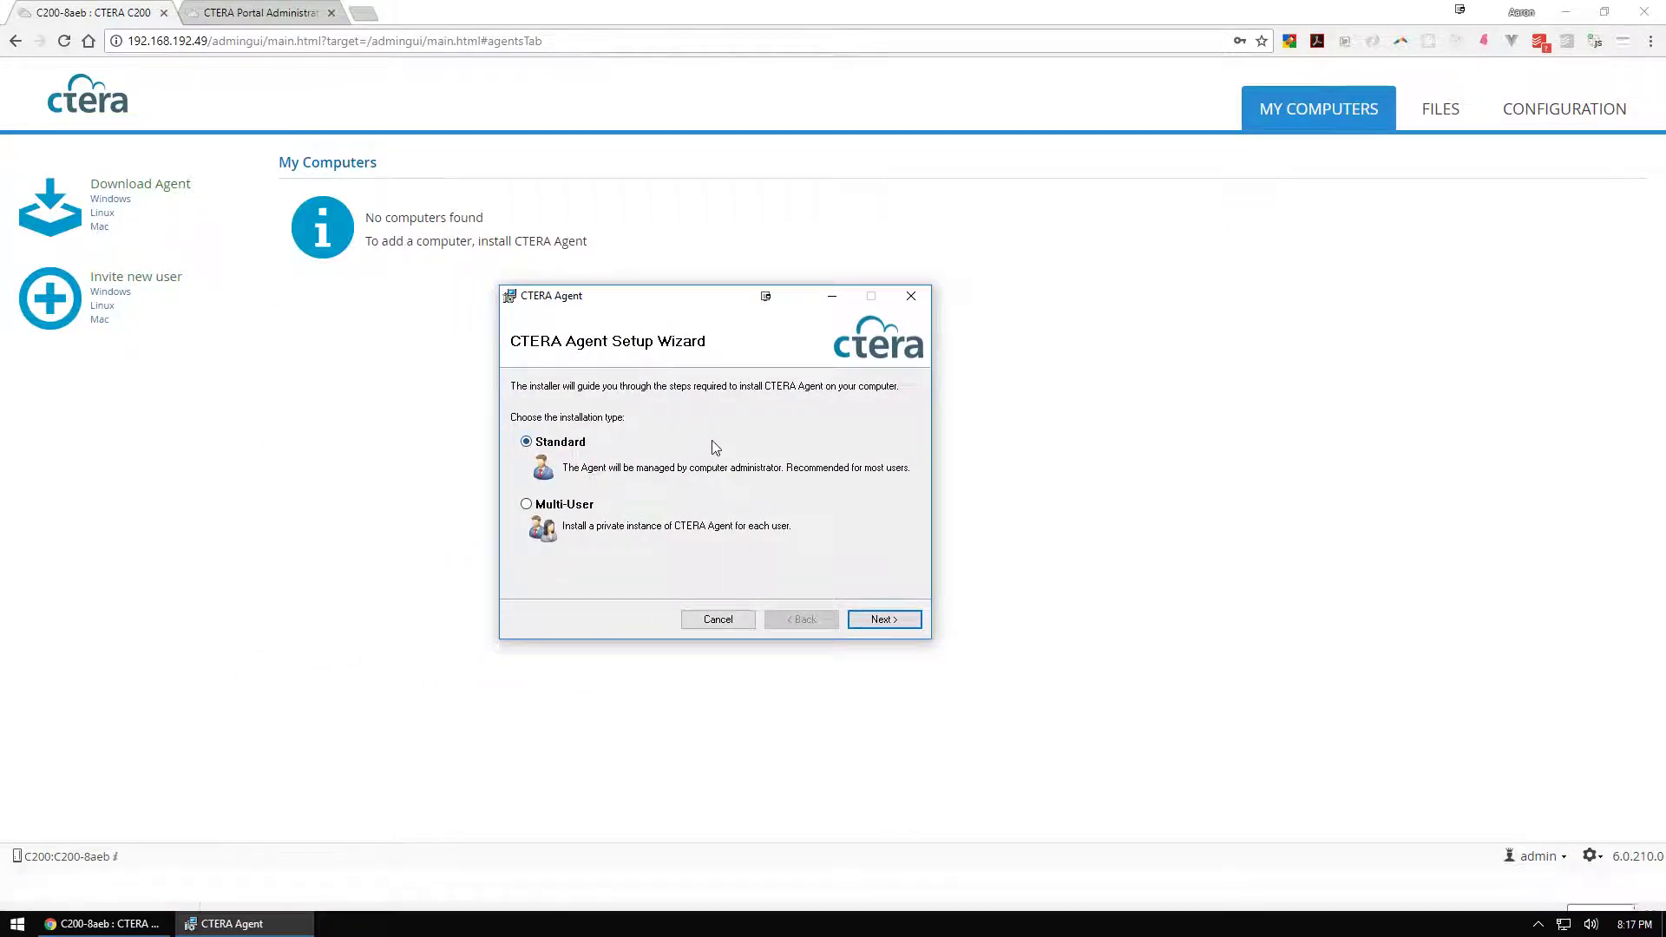
click(885, 619)
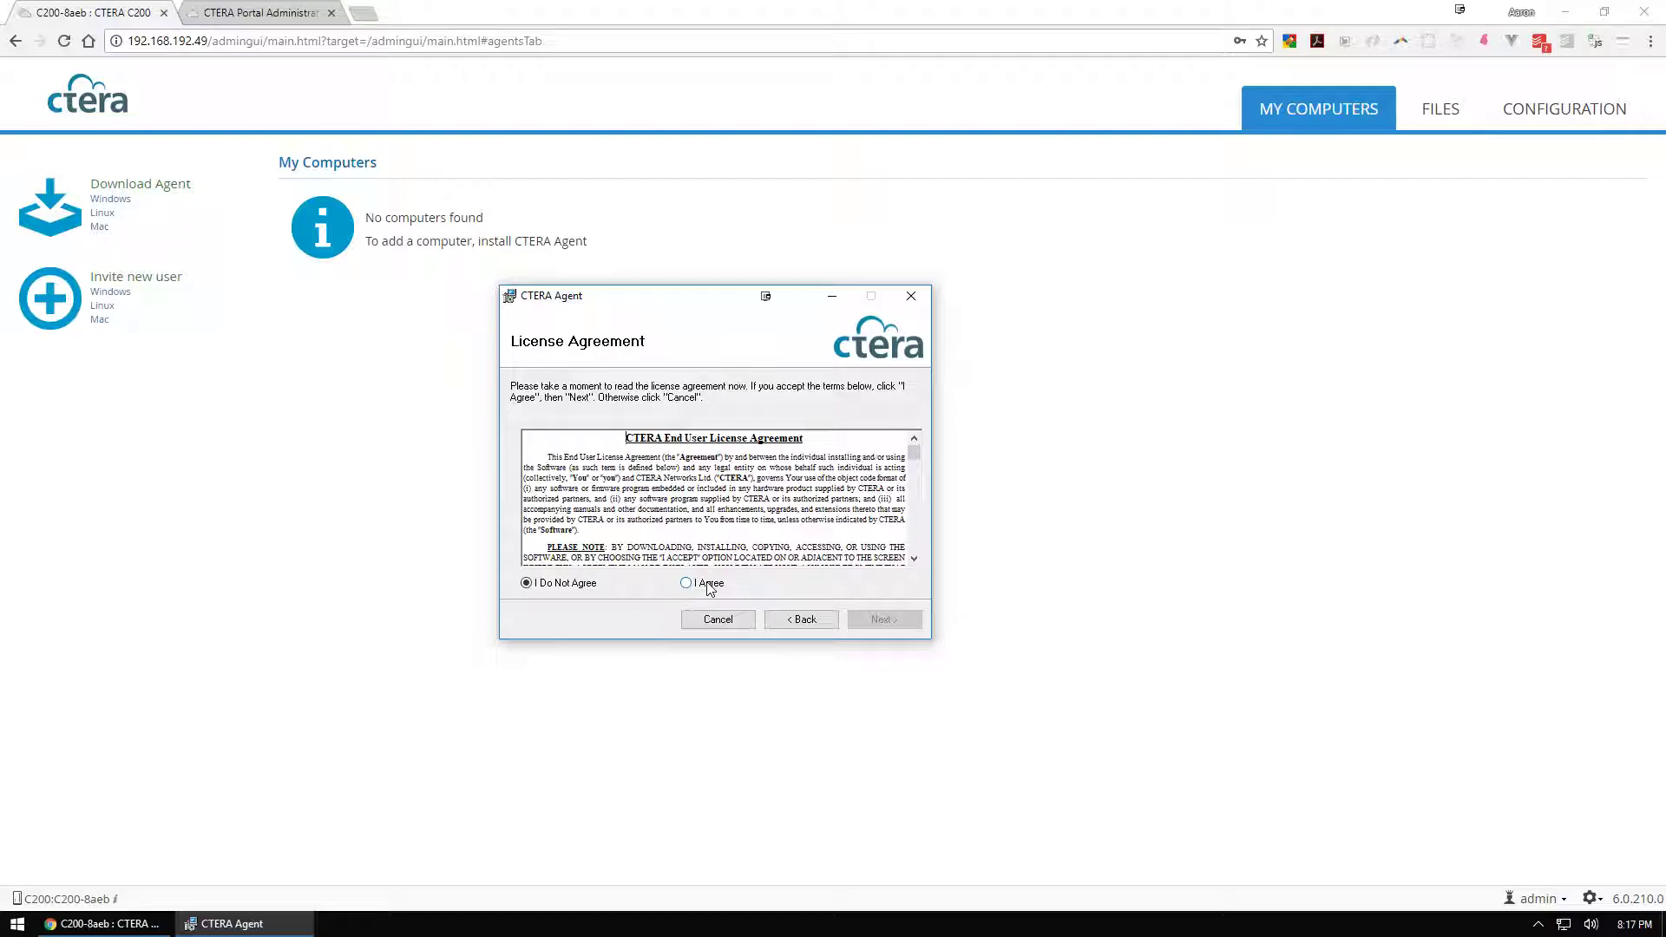
click(687, 583)
drag(915, 449, 916, 544)
click(867, 621)
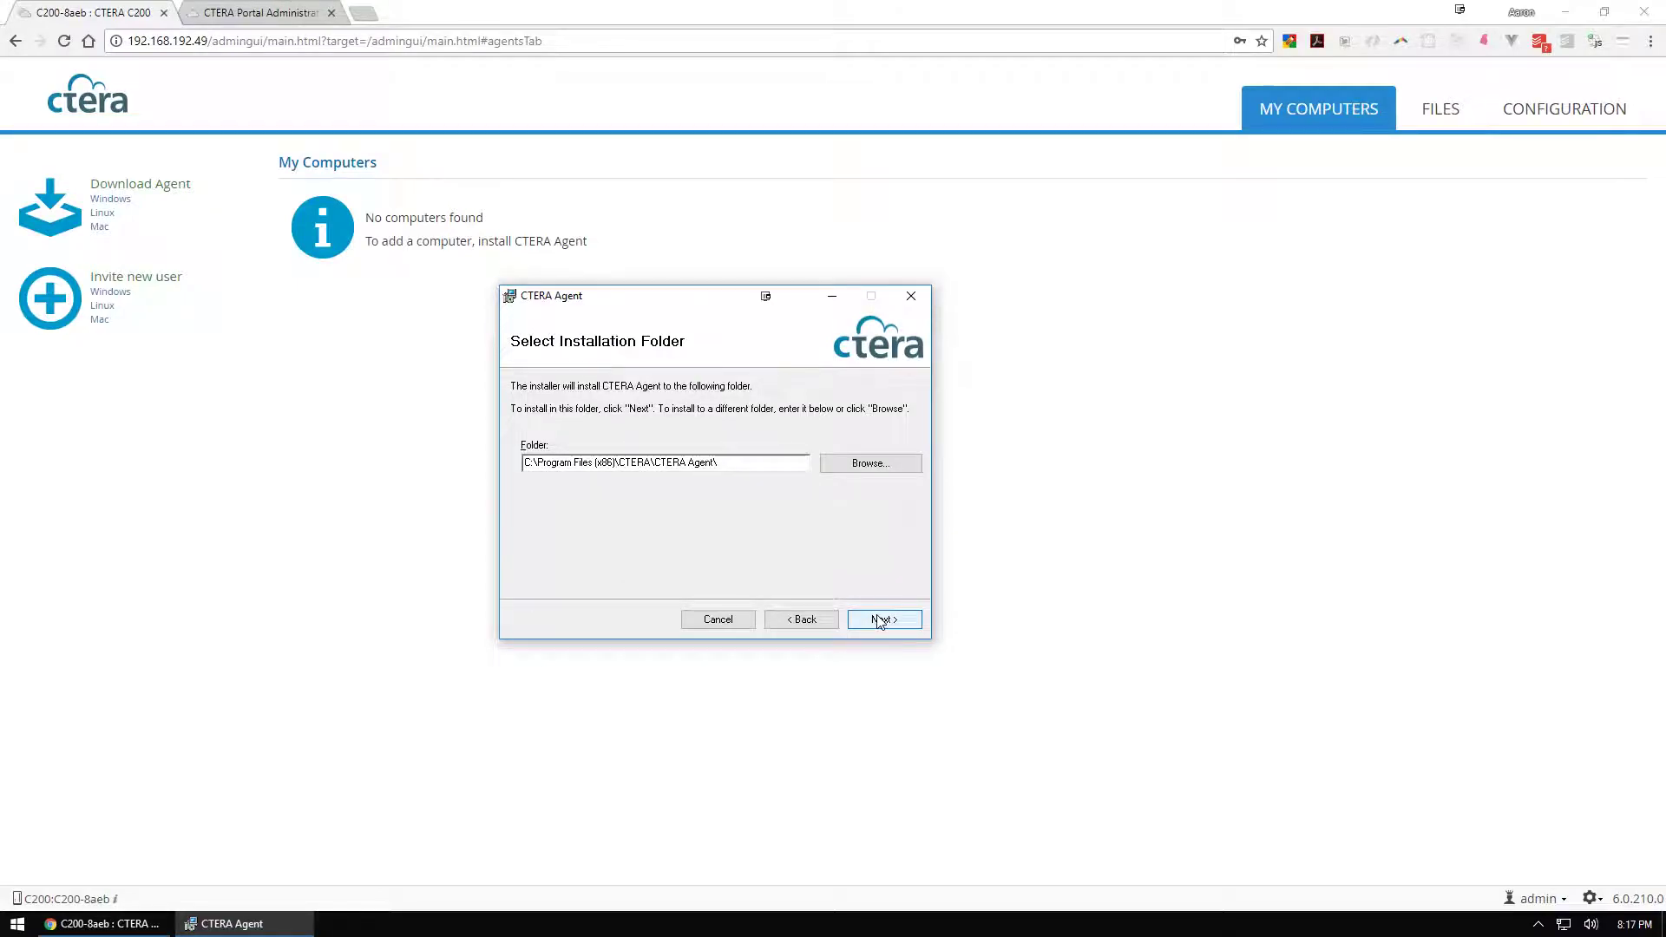
click(878, 620)
click(878, 619)
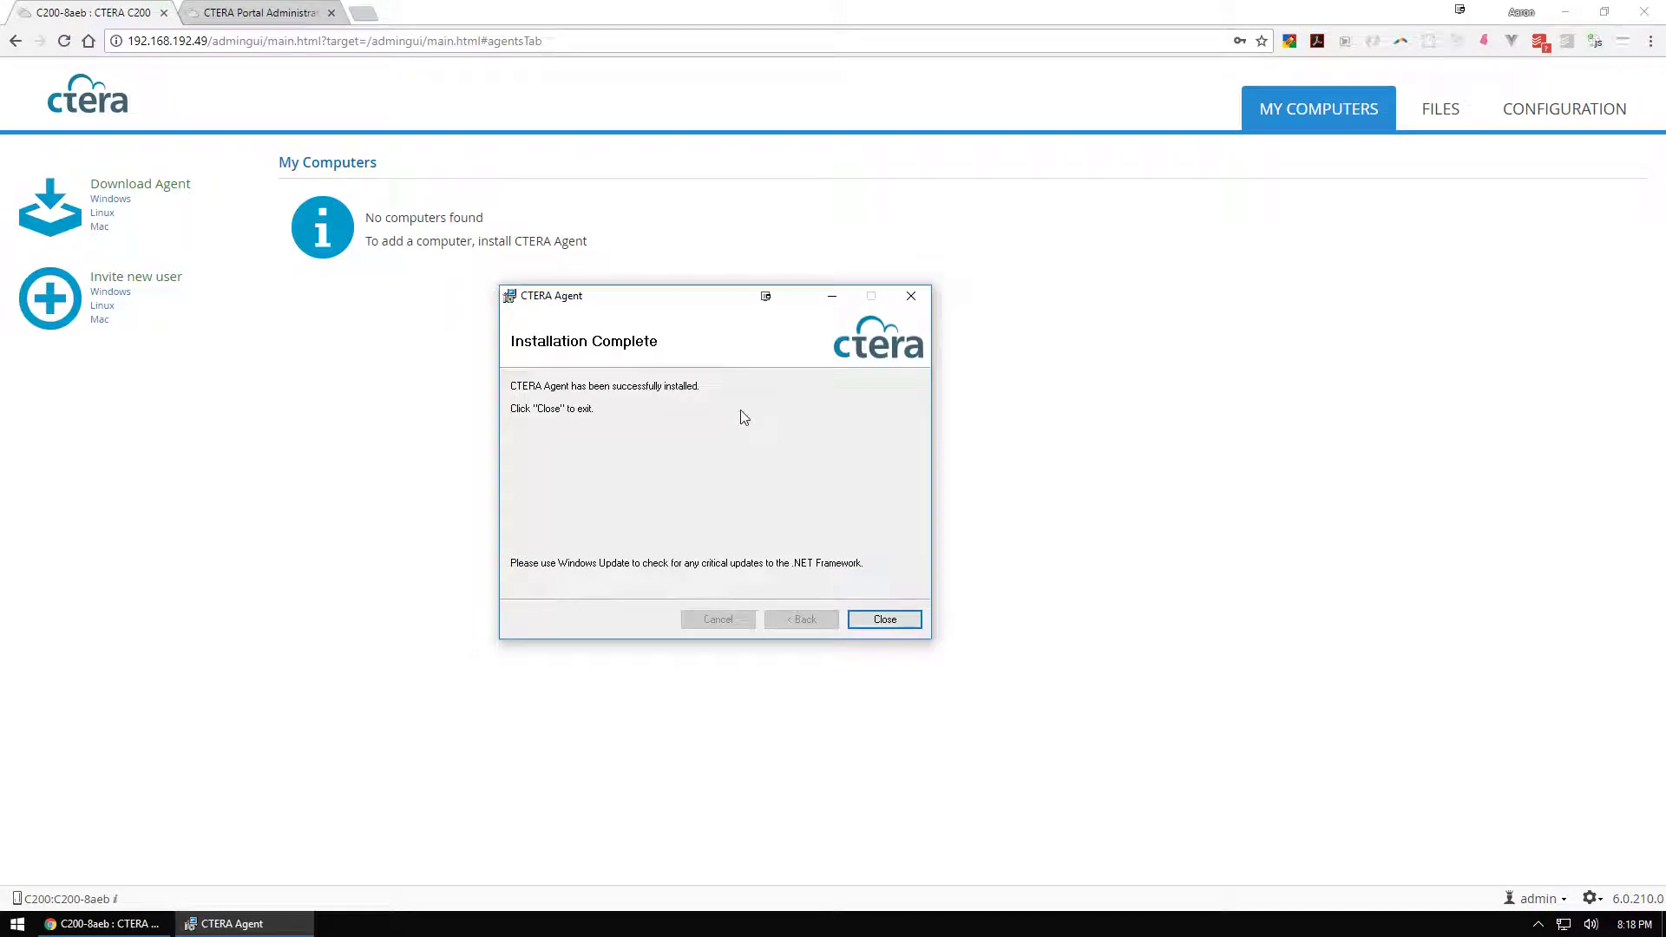
click(881, 619)
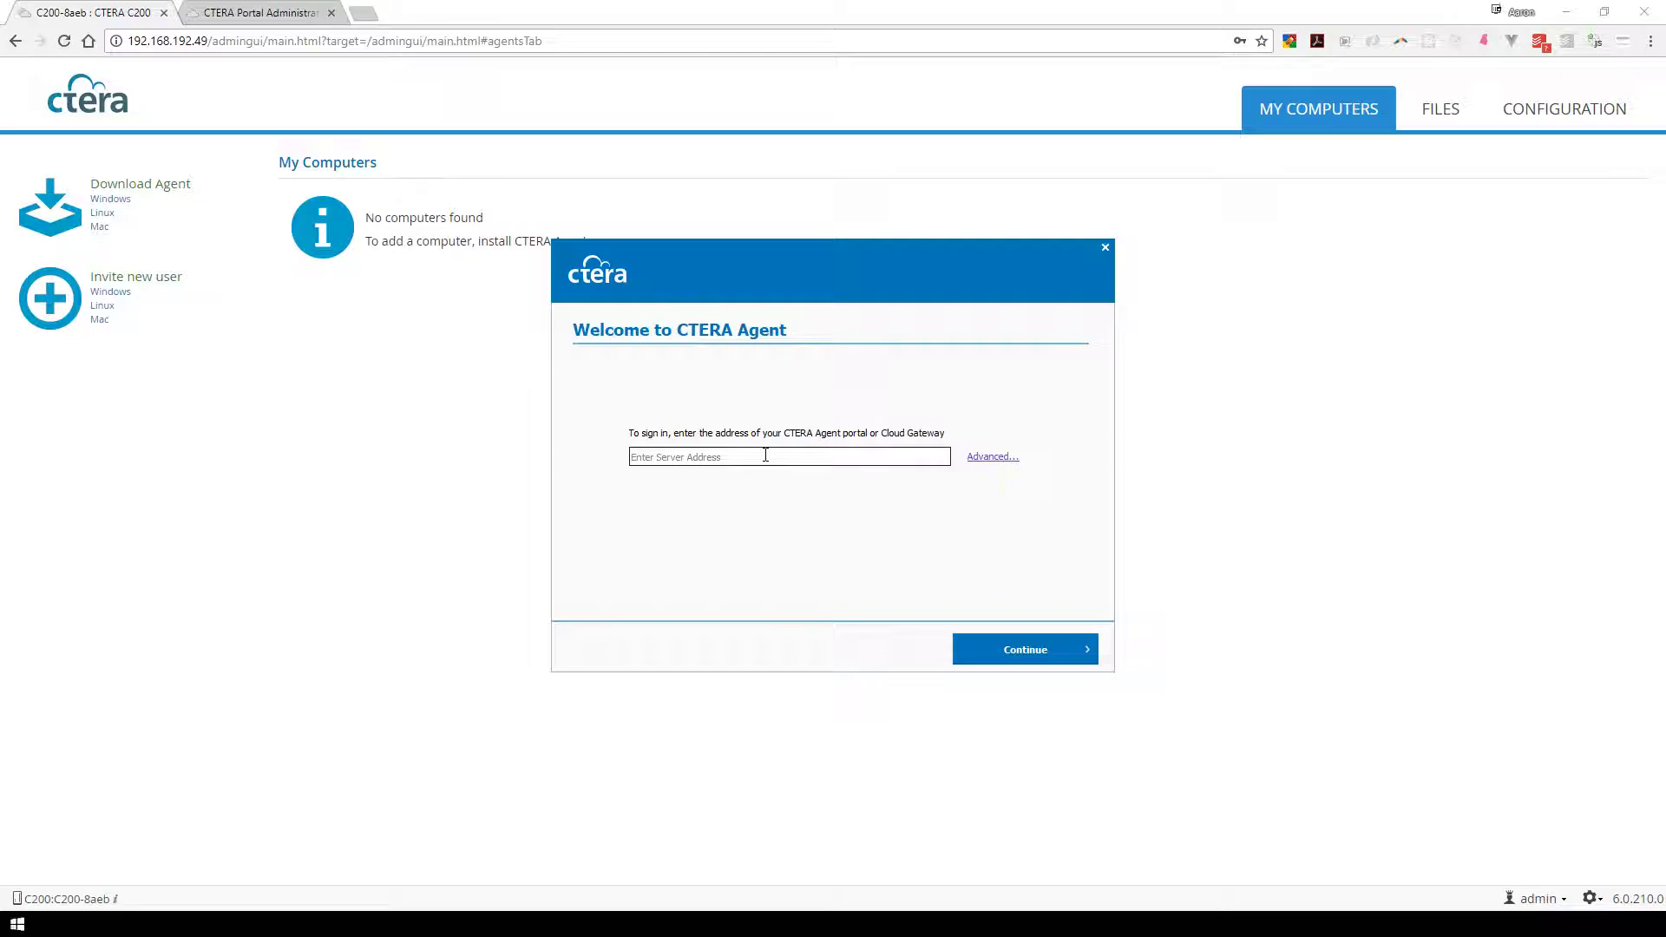
Point the CTERA Agent to the gateway address 192.168.192.49 without proxy changes and continue to the sign-in page.
text(192.168.192.49)
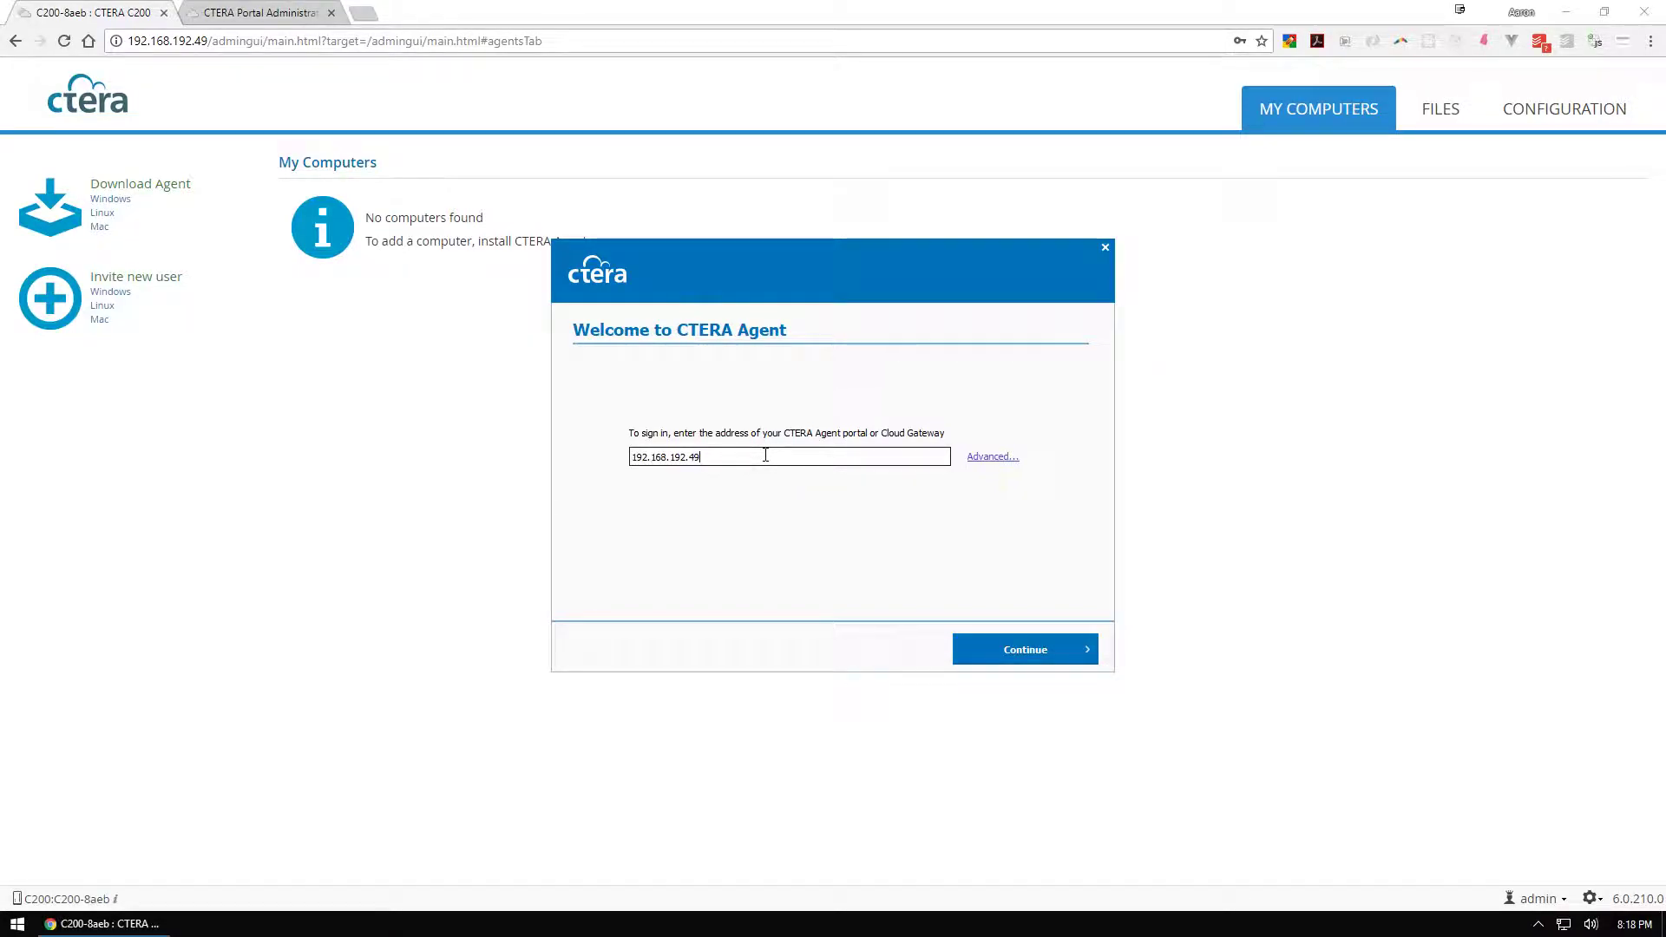
click(1011, 457)
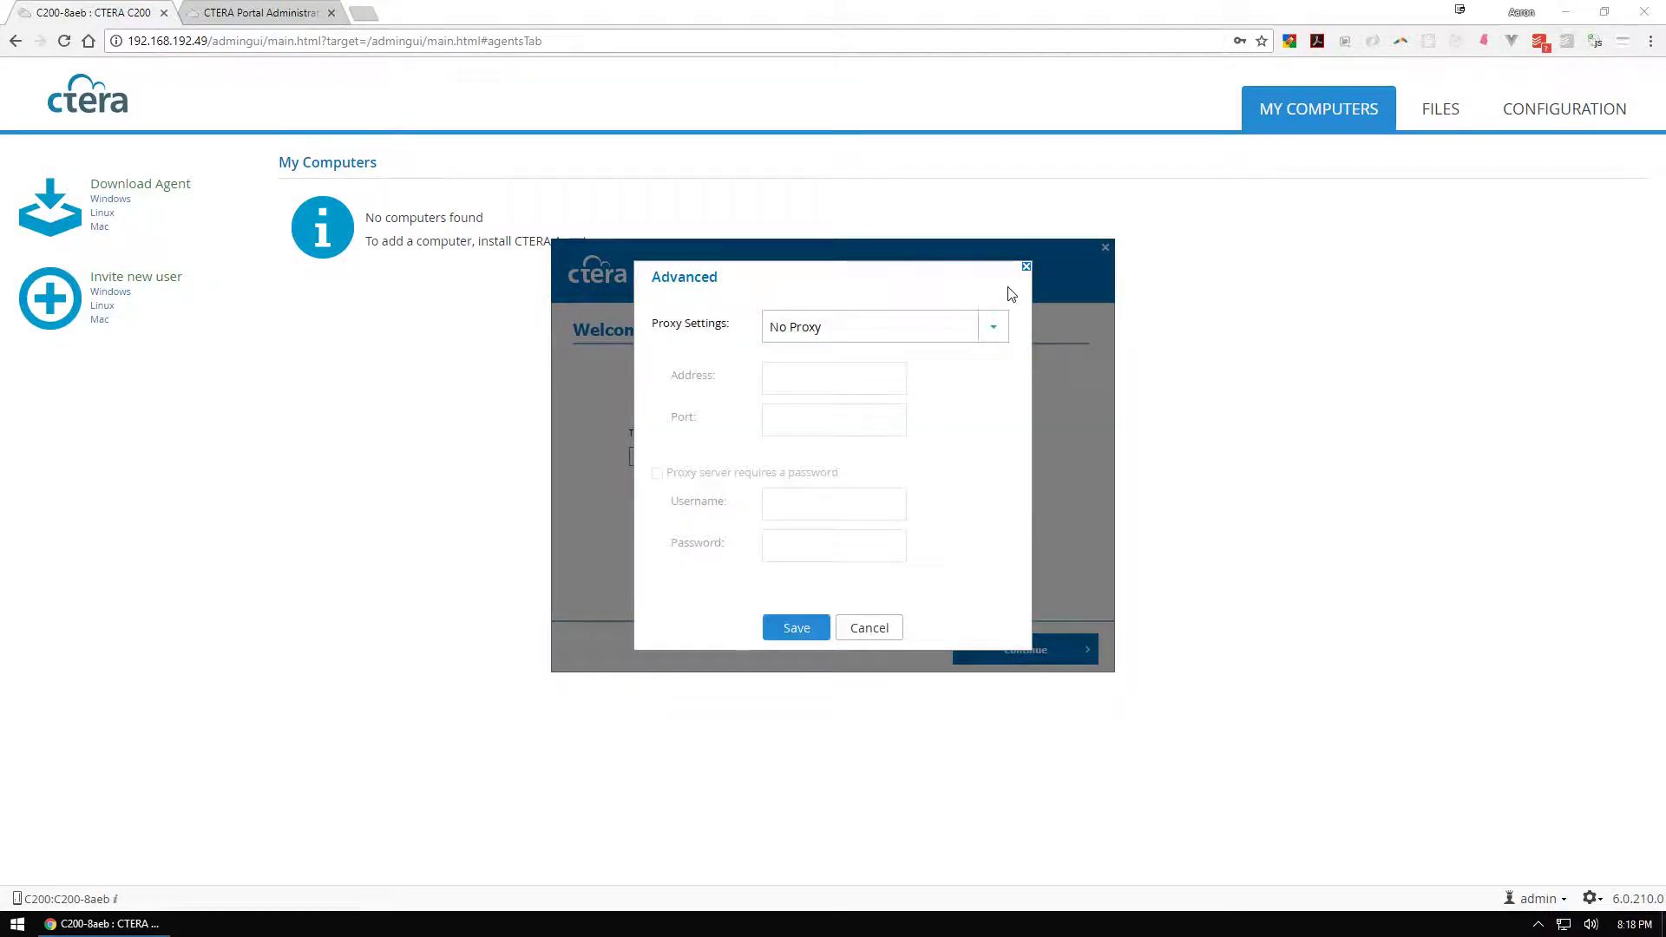
click(1026, 268)
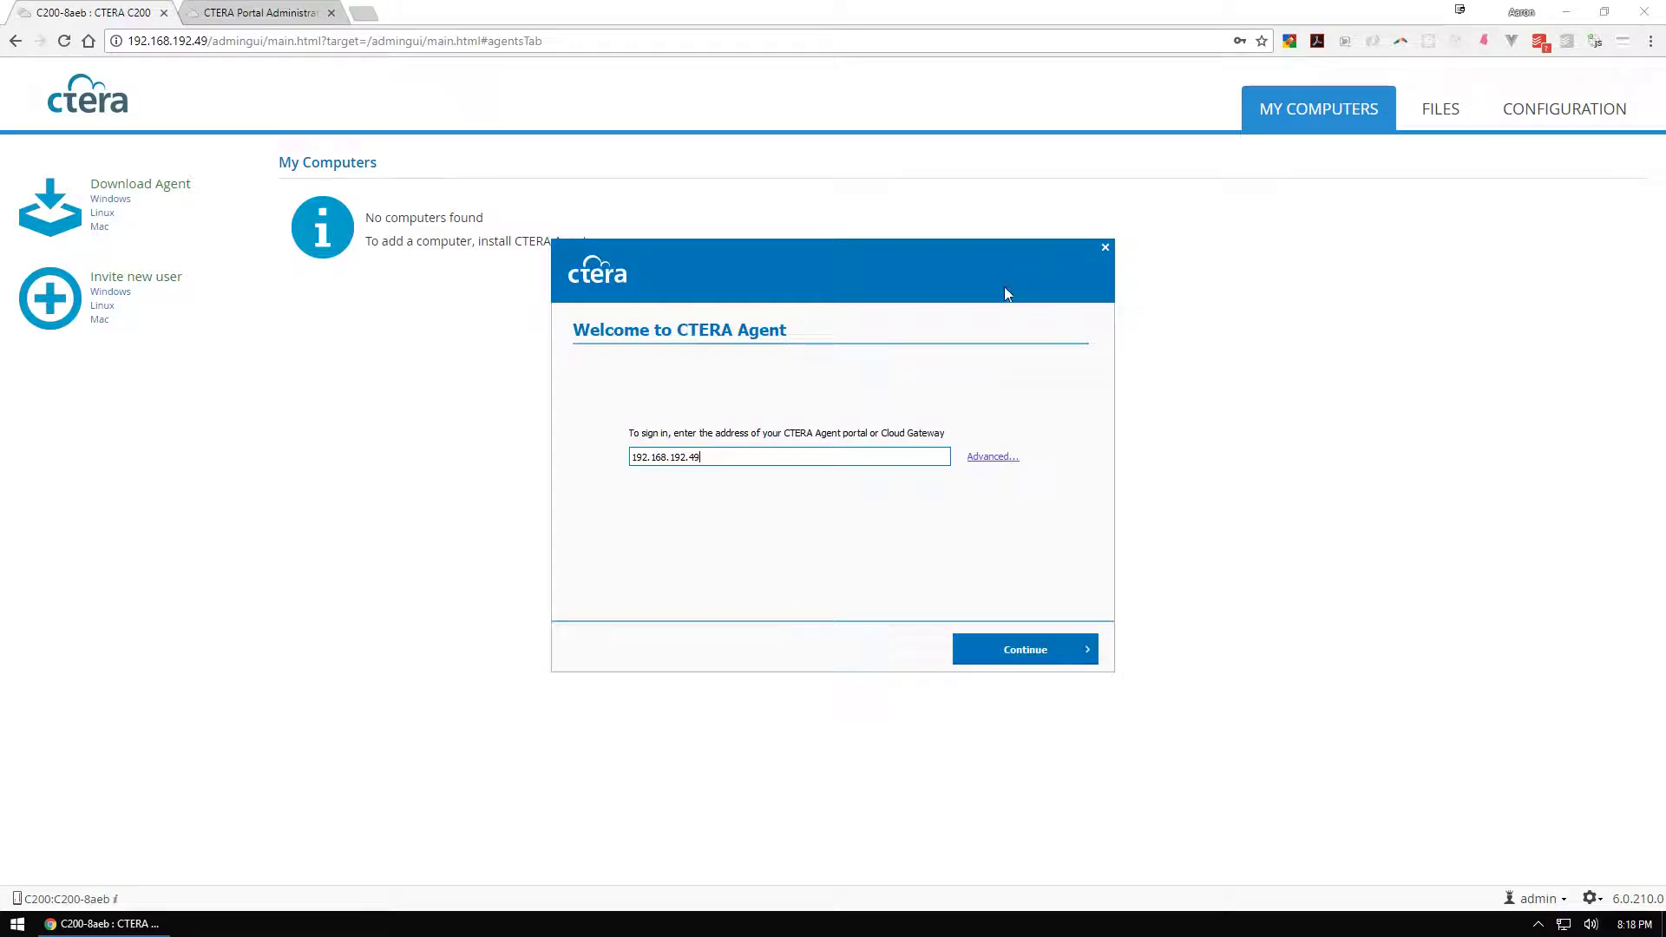
click(1013, 661)
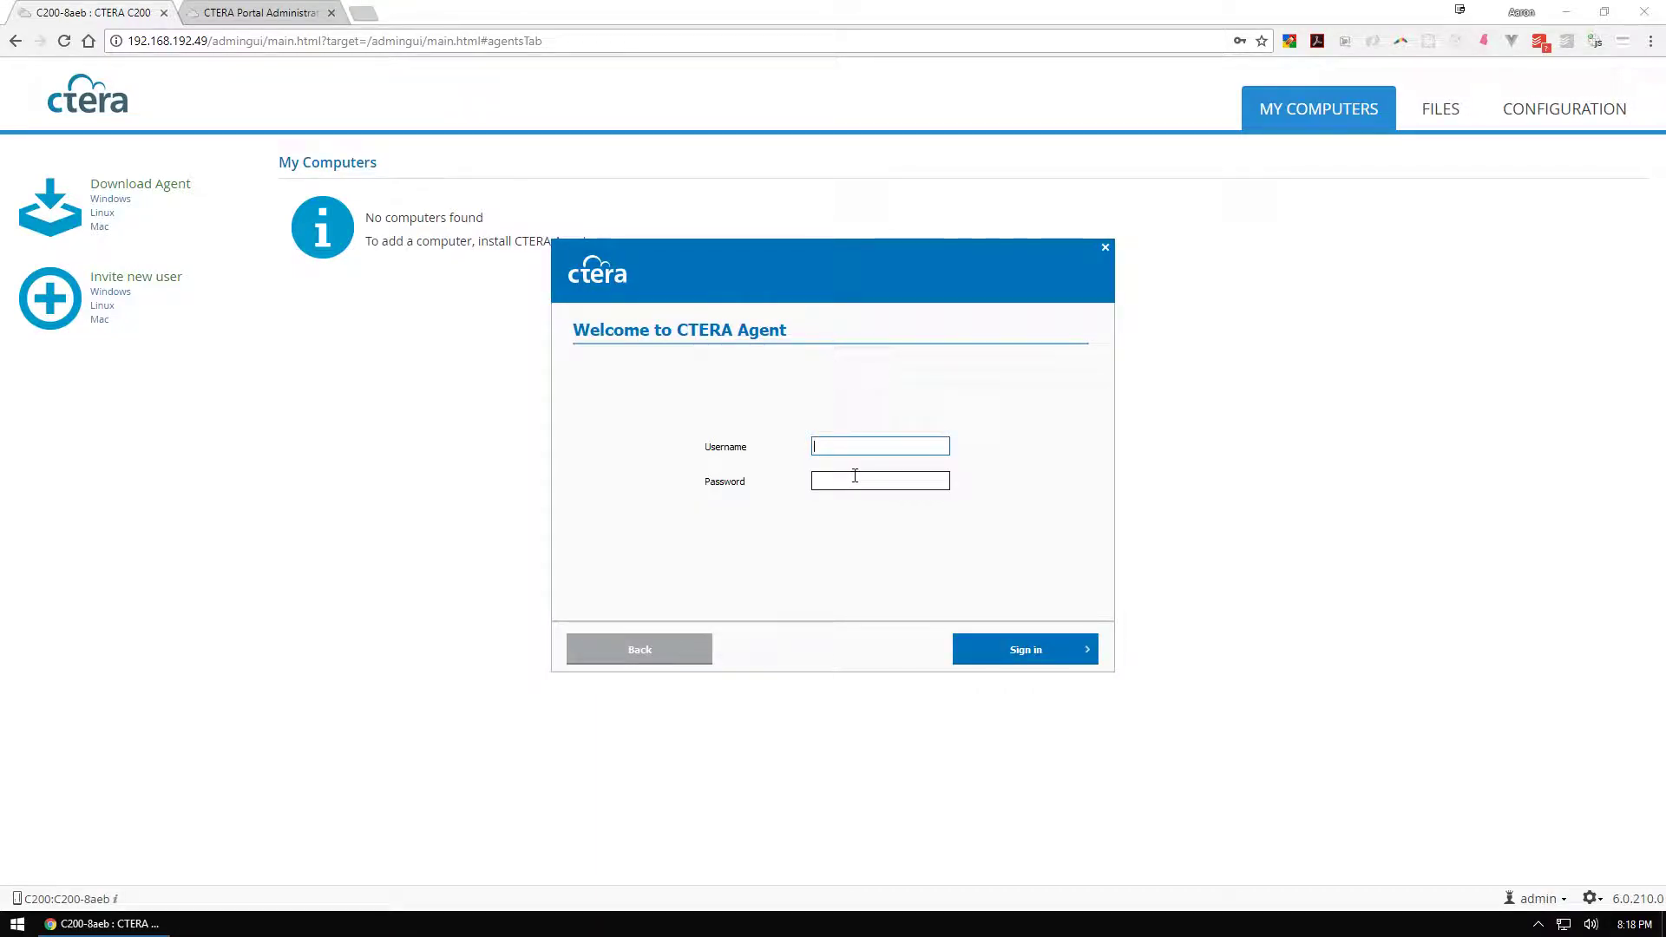
Create a new local user on the gateway with a username and account password, leaving the optional account details blank.
click(1530, 119)
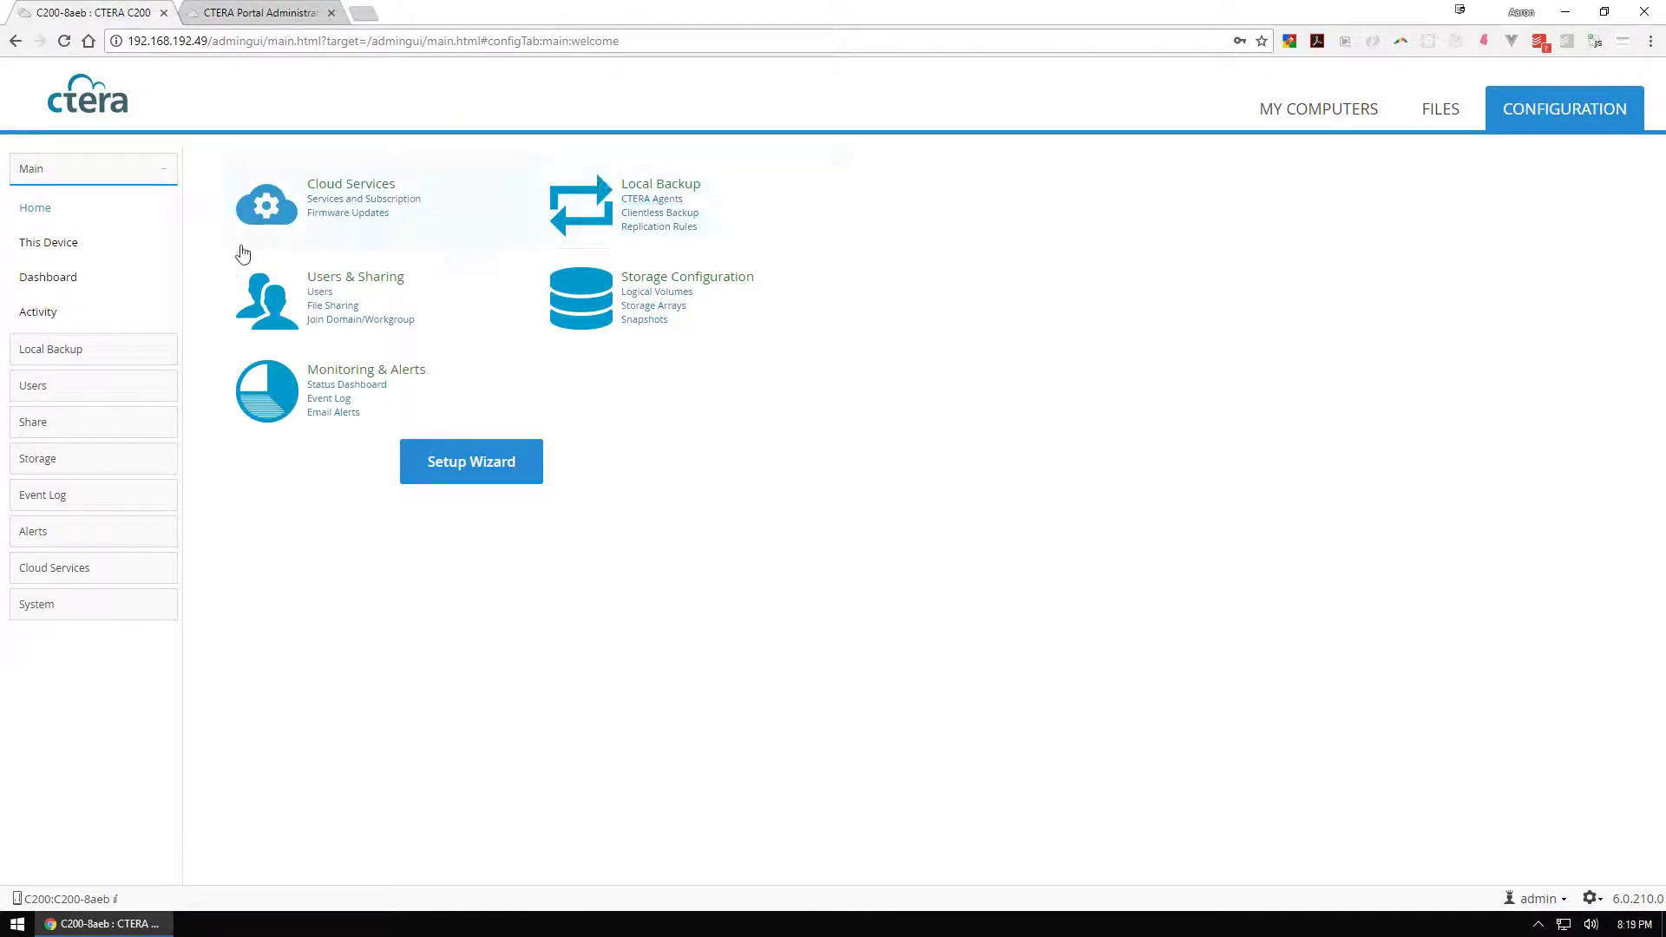
click(105, 386)
click(79, 293)
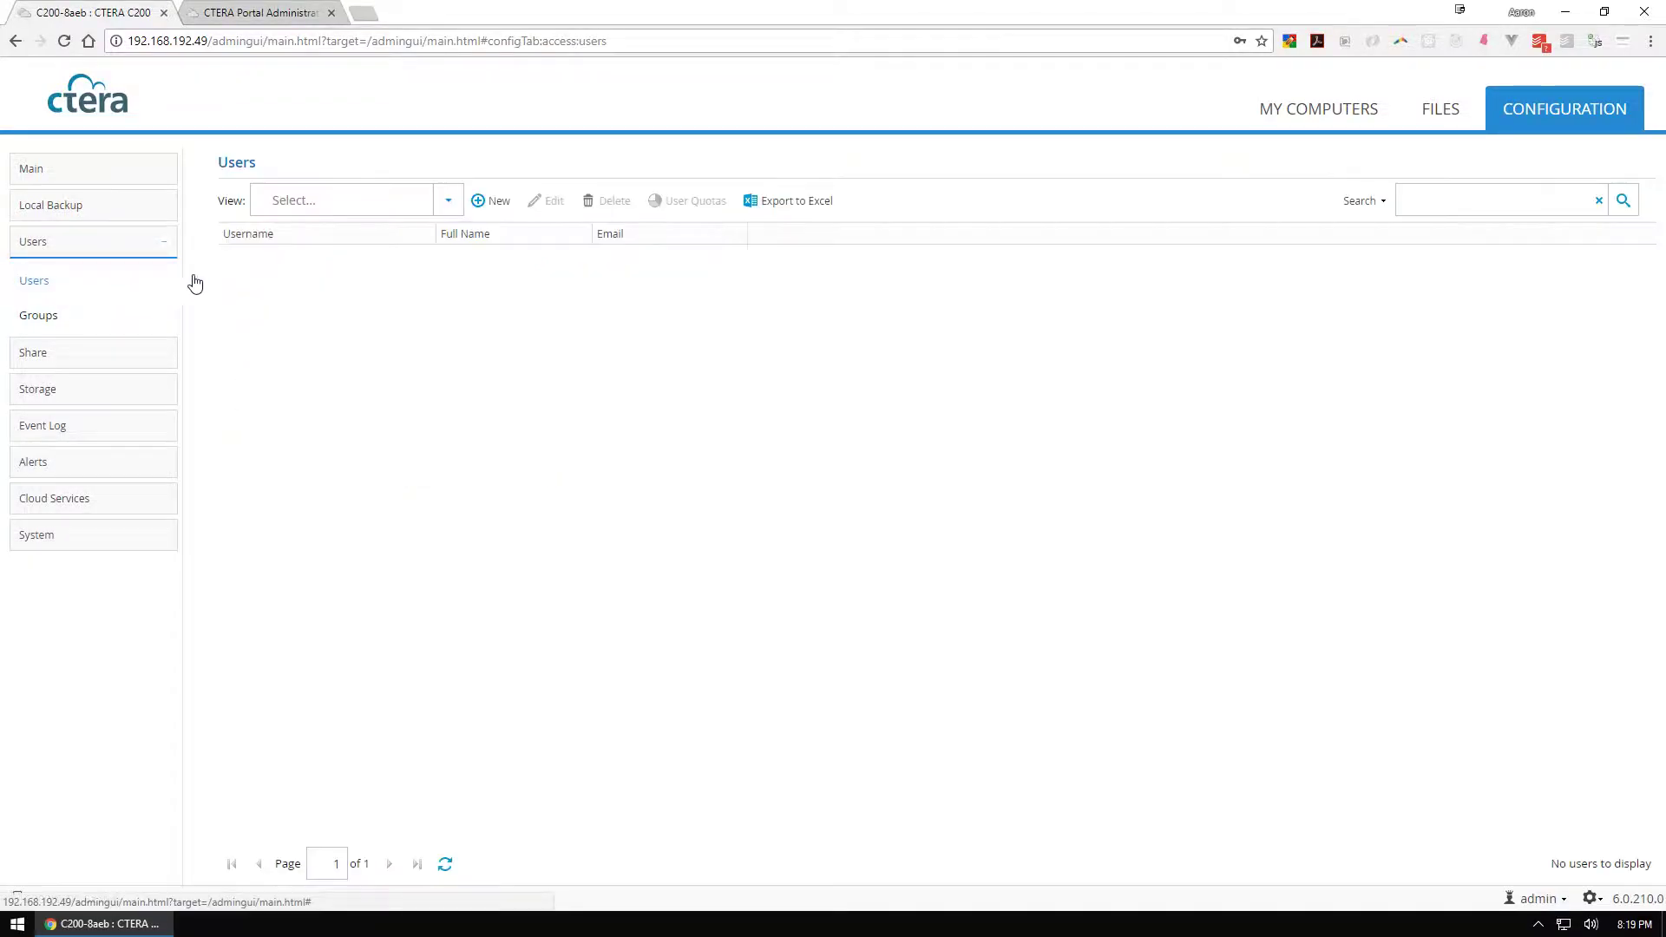
click(501, 207)
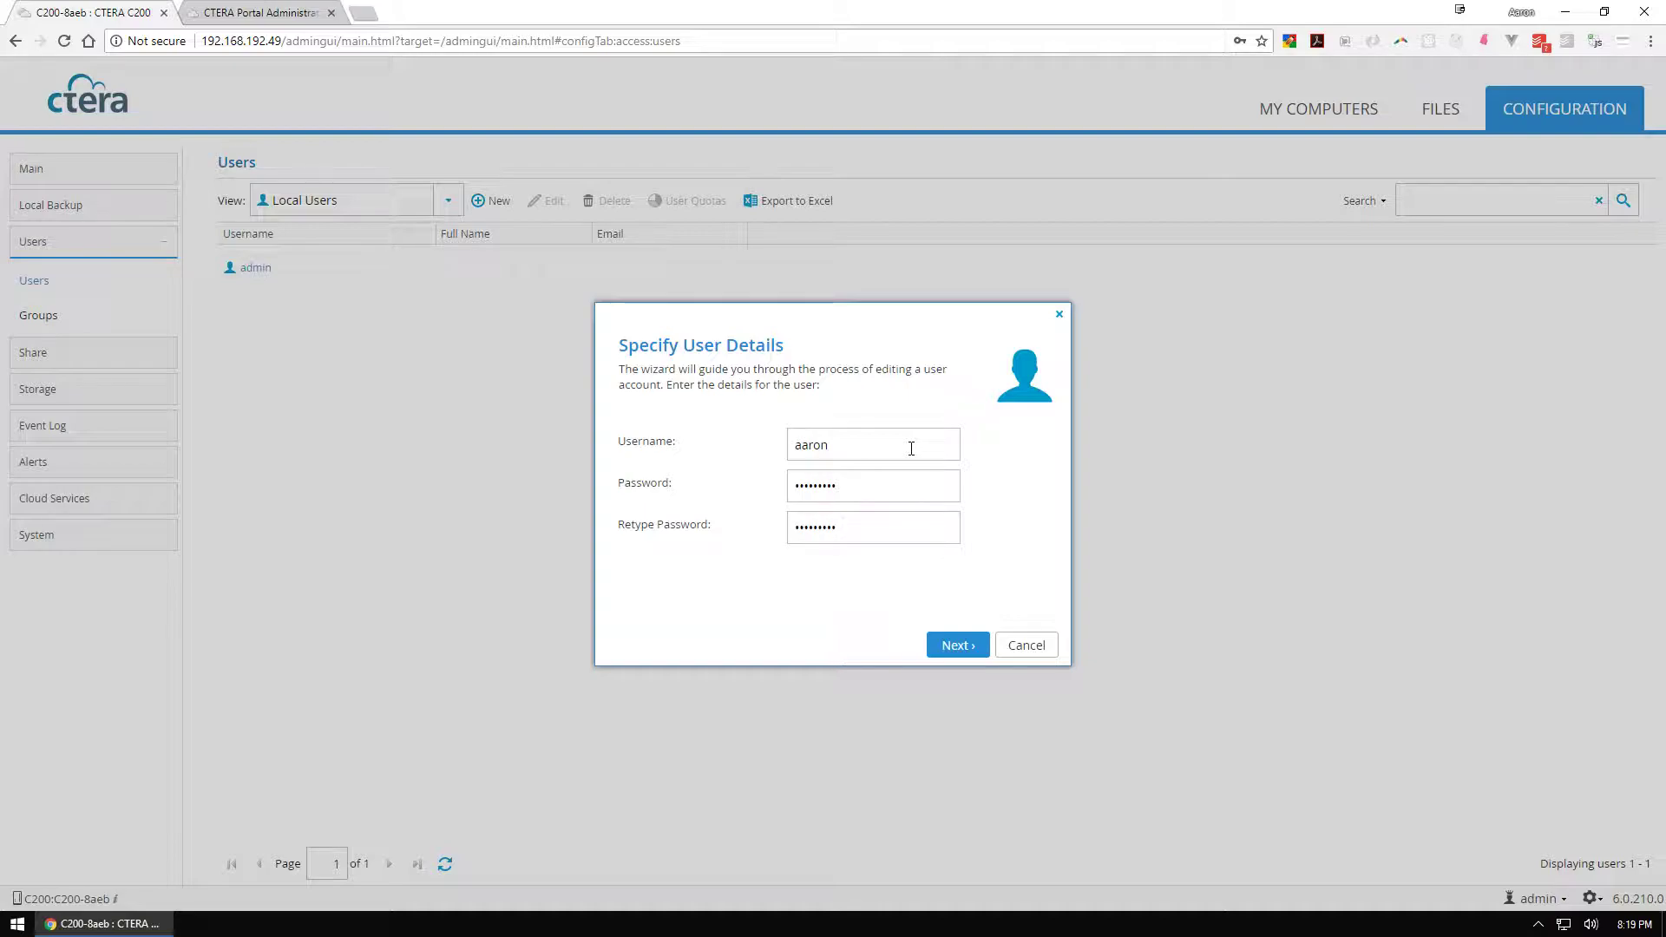
click(964, 643)
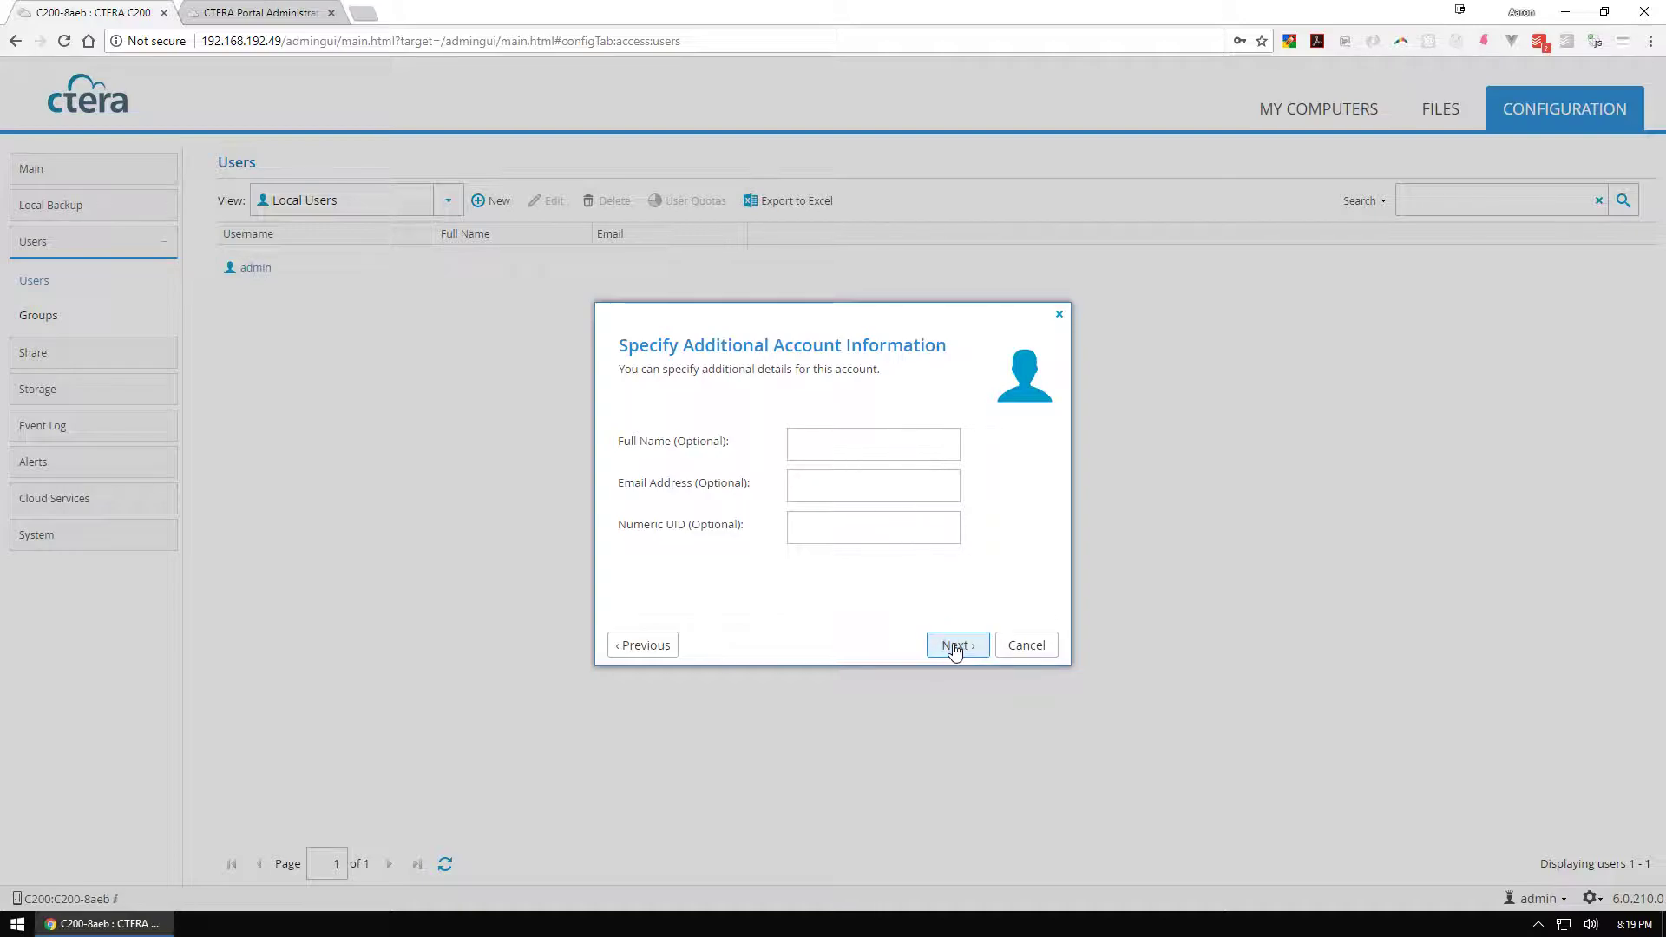
click(955, 646)
click(956, 646)
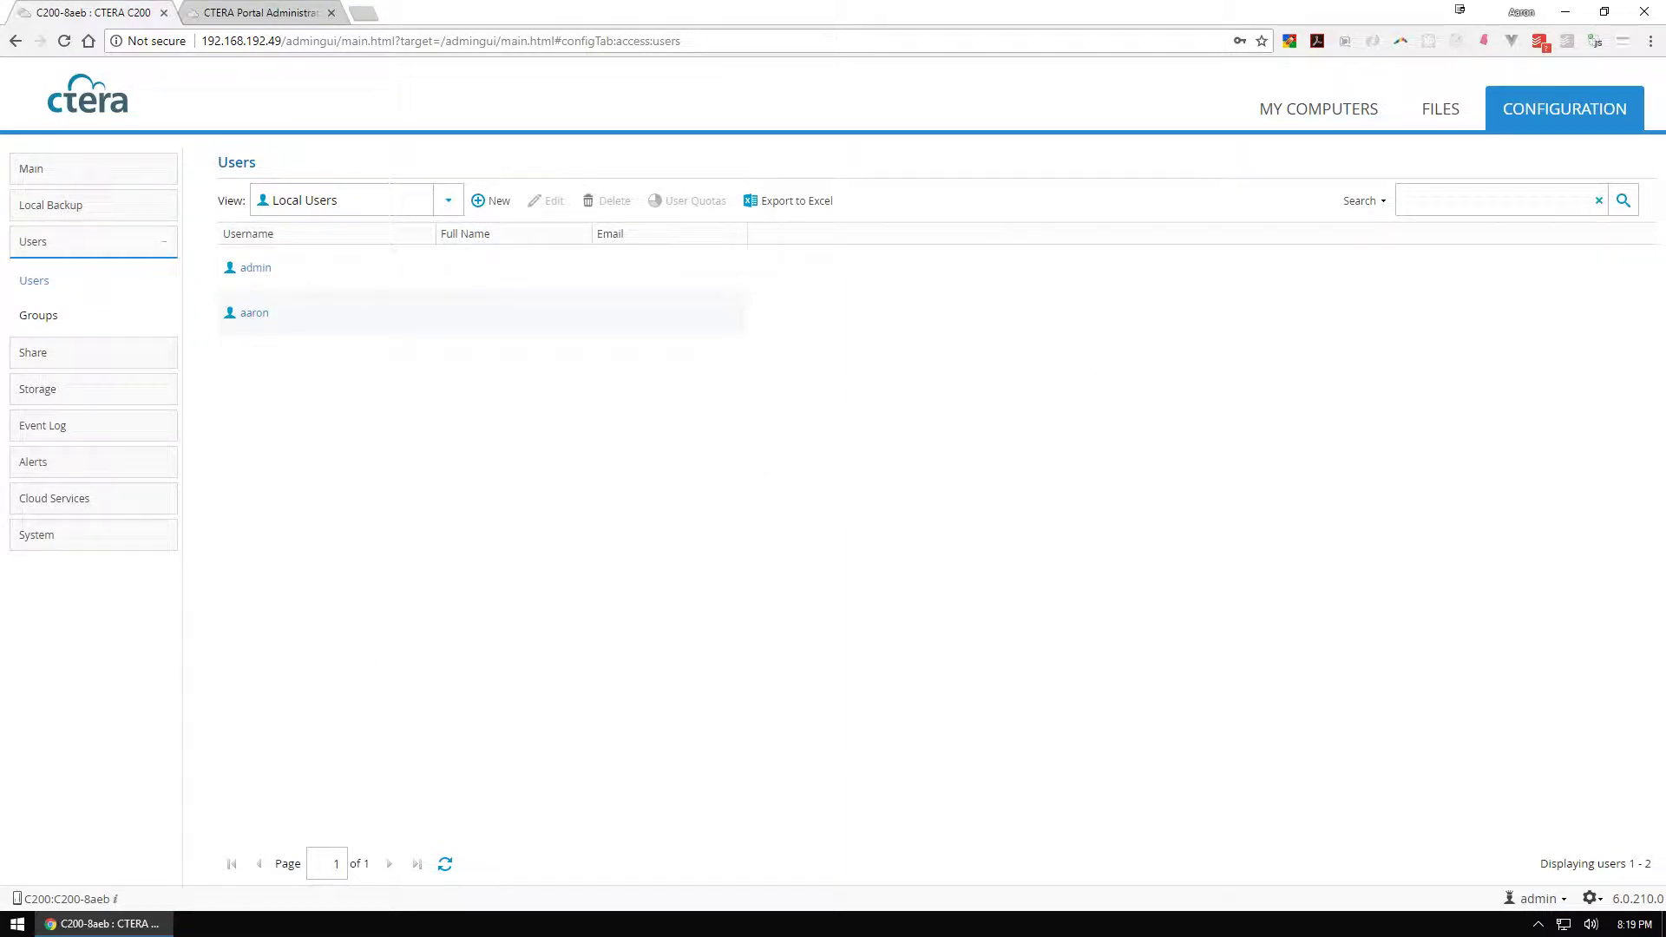
Sign in to the CTERA Agent with the new user's username and password, and move the agent window out of the way.
click(1538, 924)
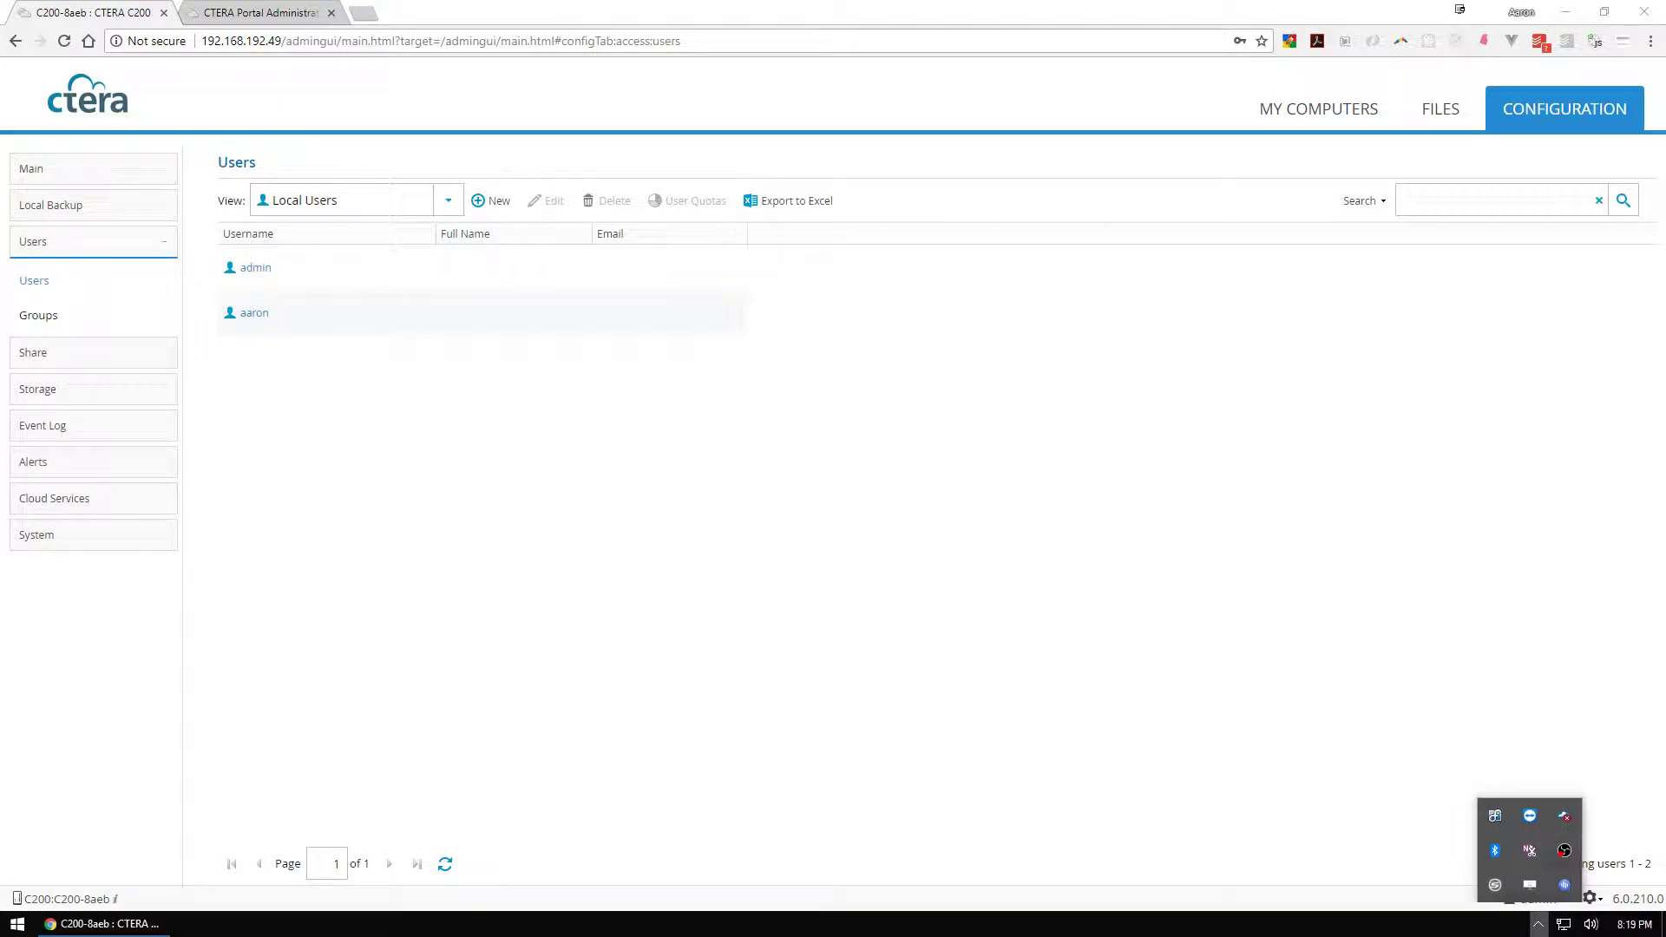
click(820, 450)
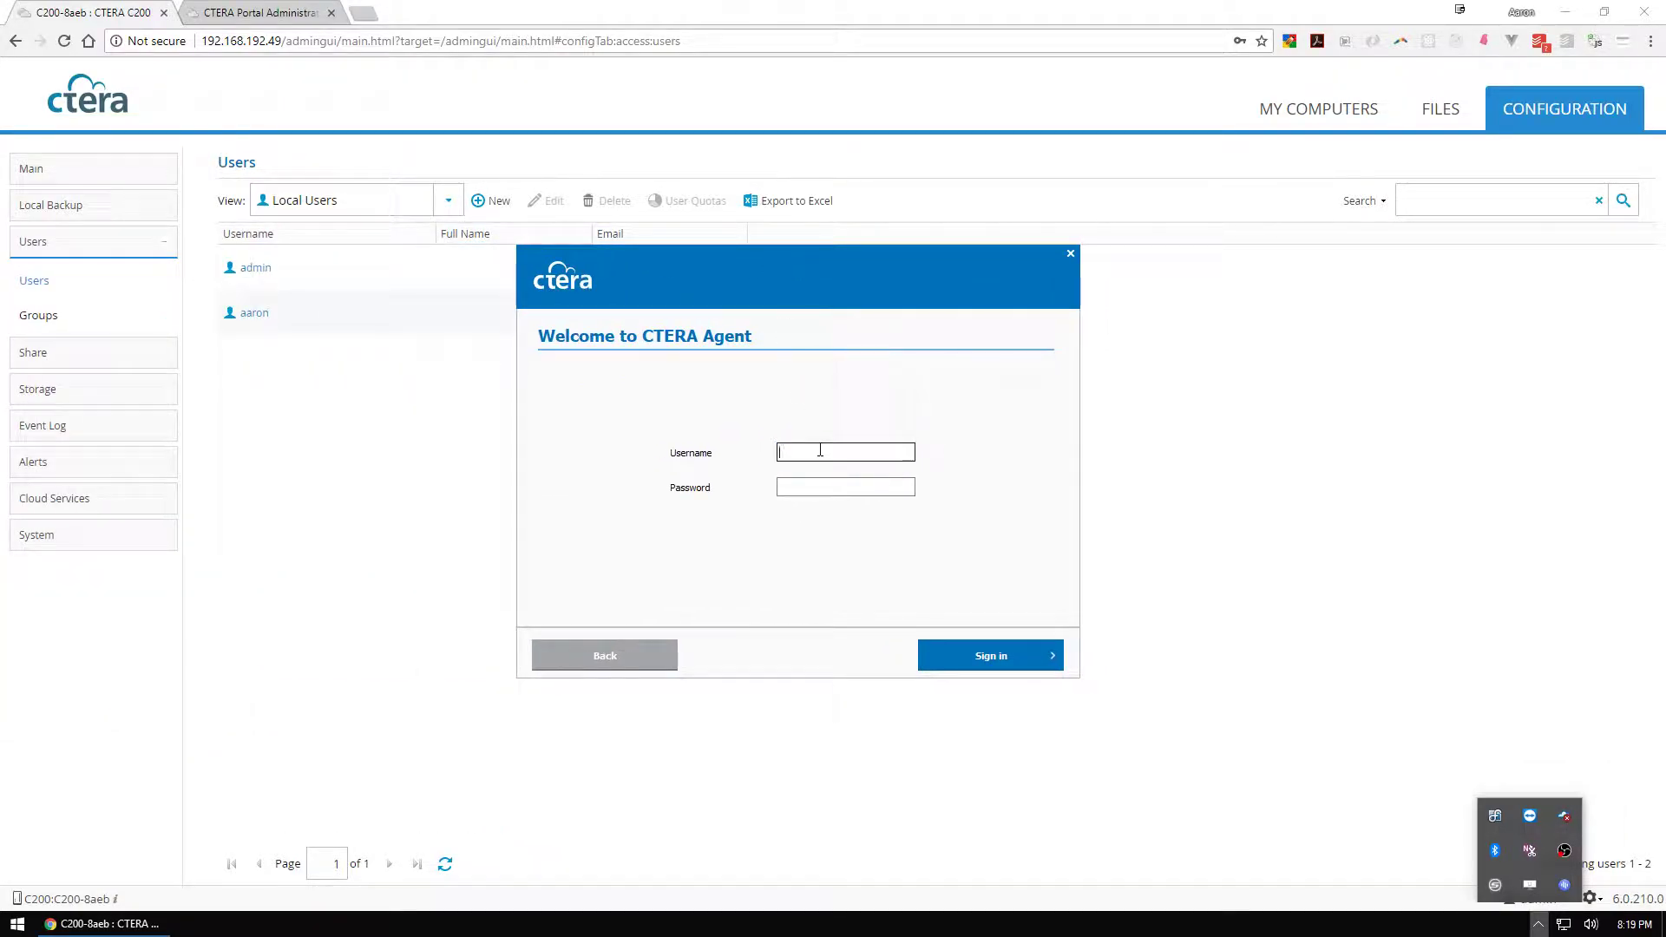
text(••)
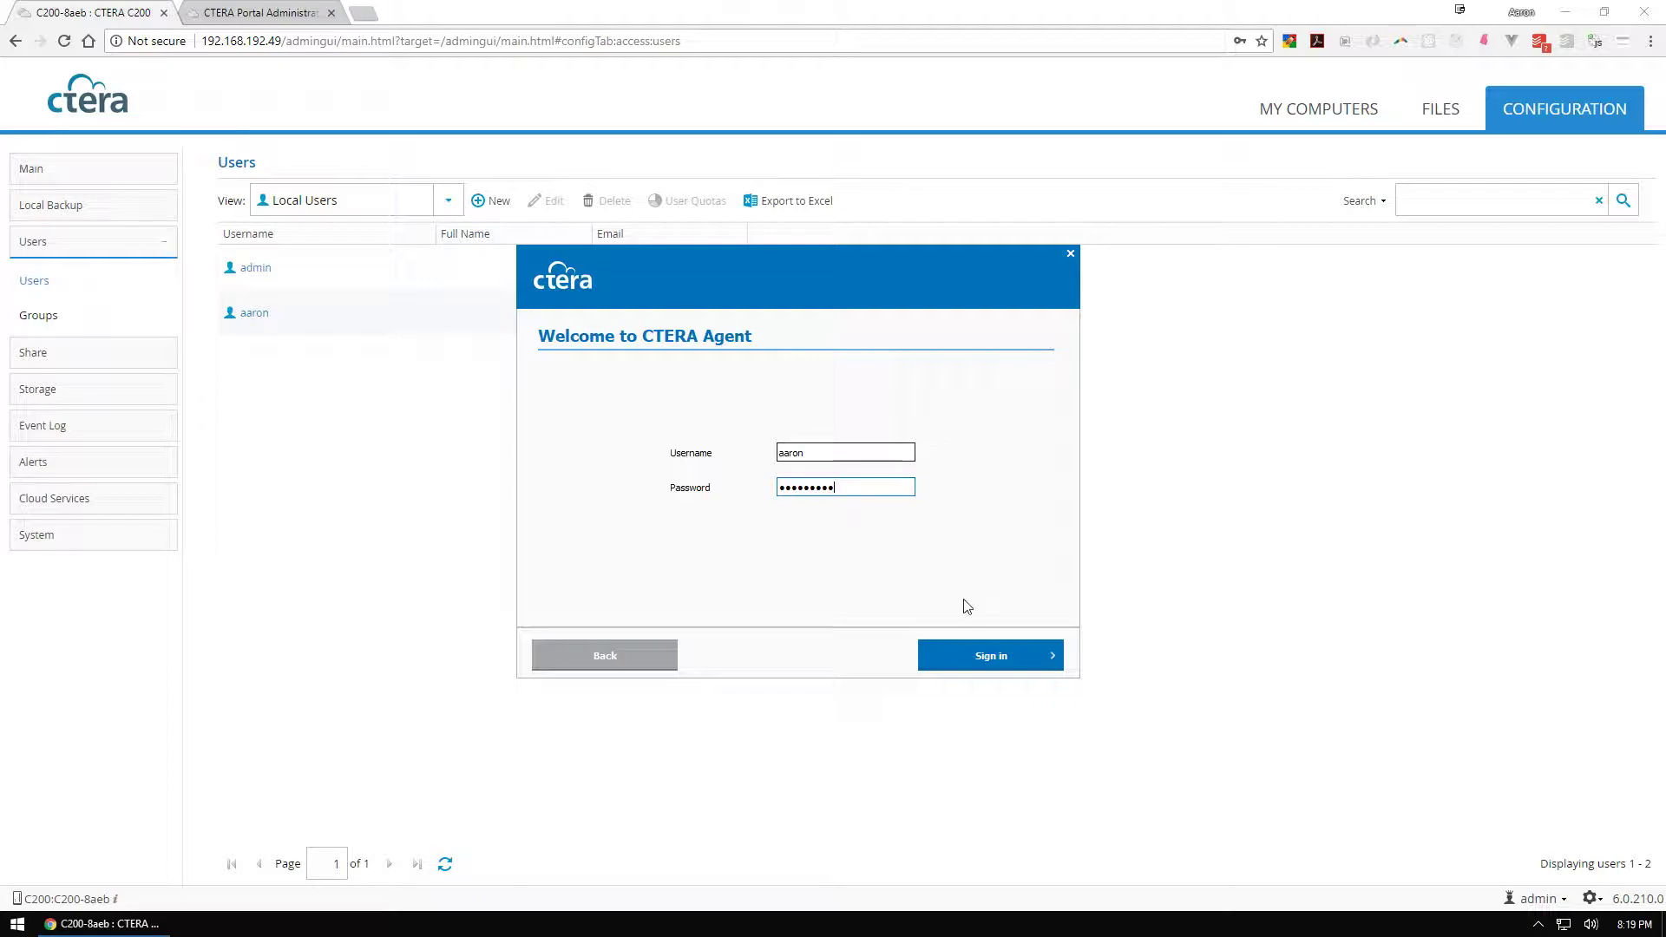
click(965, 653)
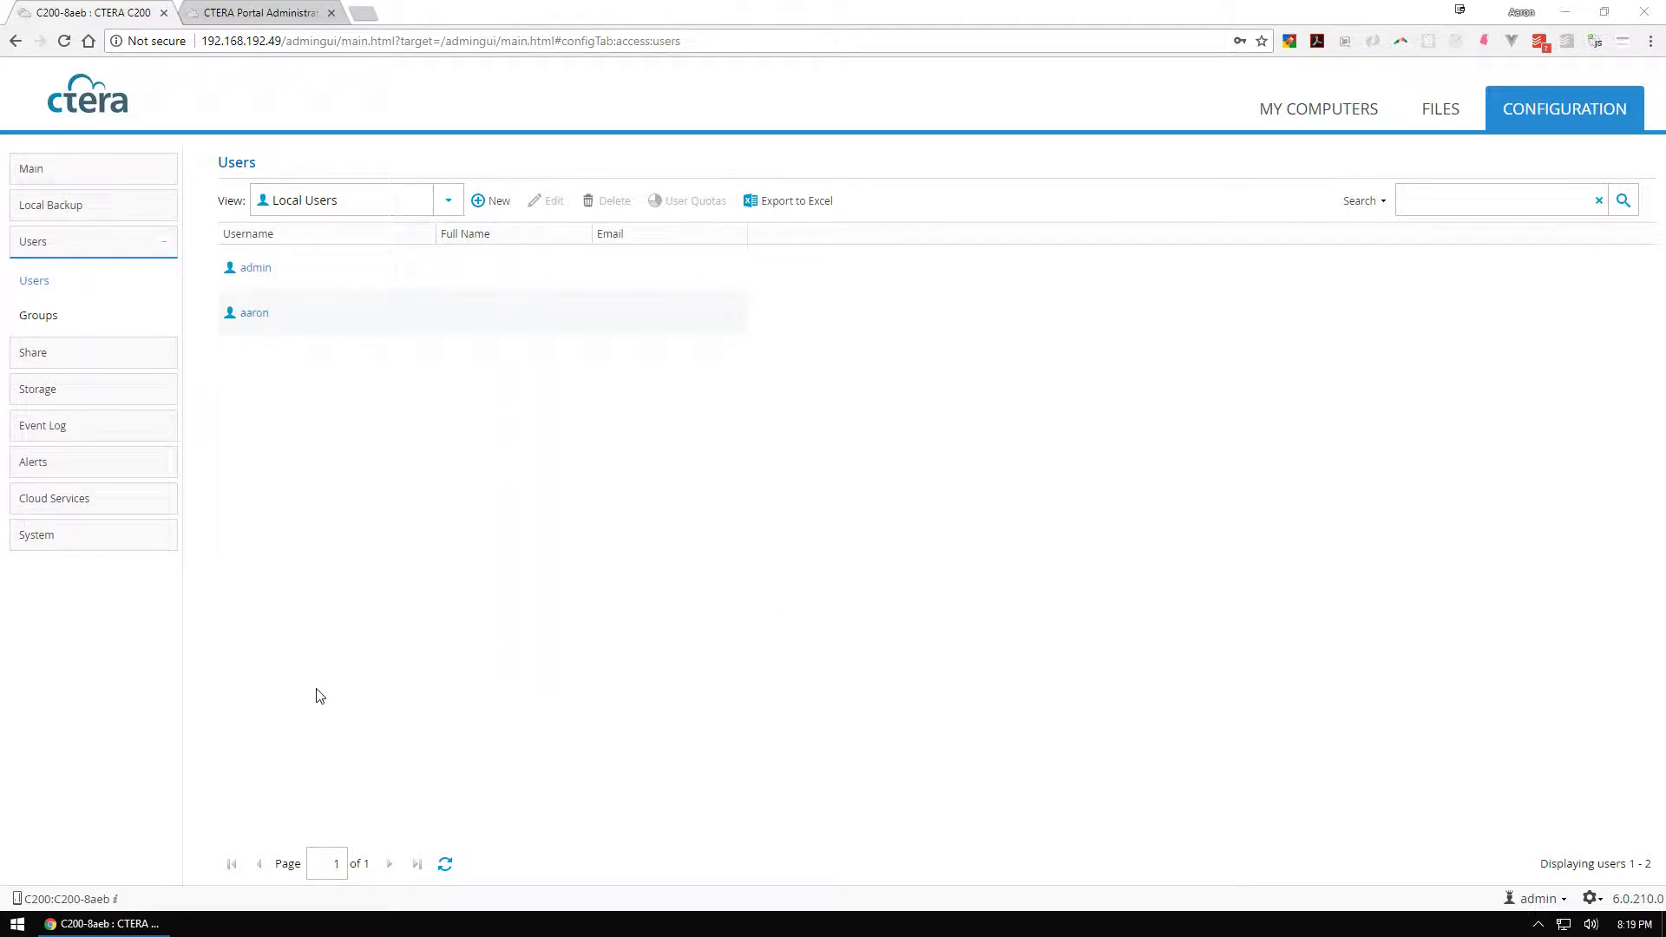
drag(113, 709, 1426, 702)
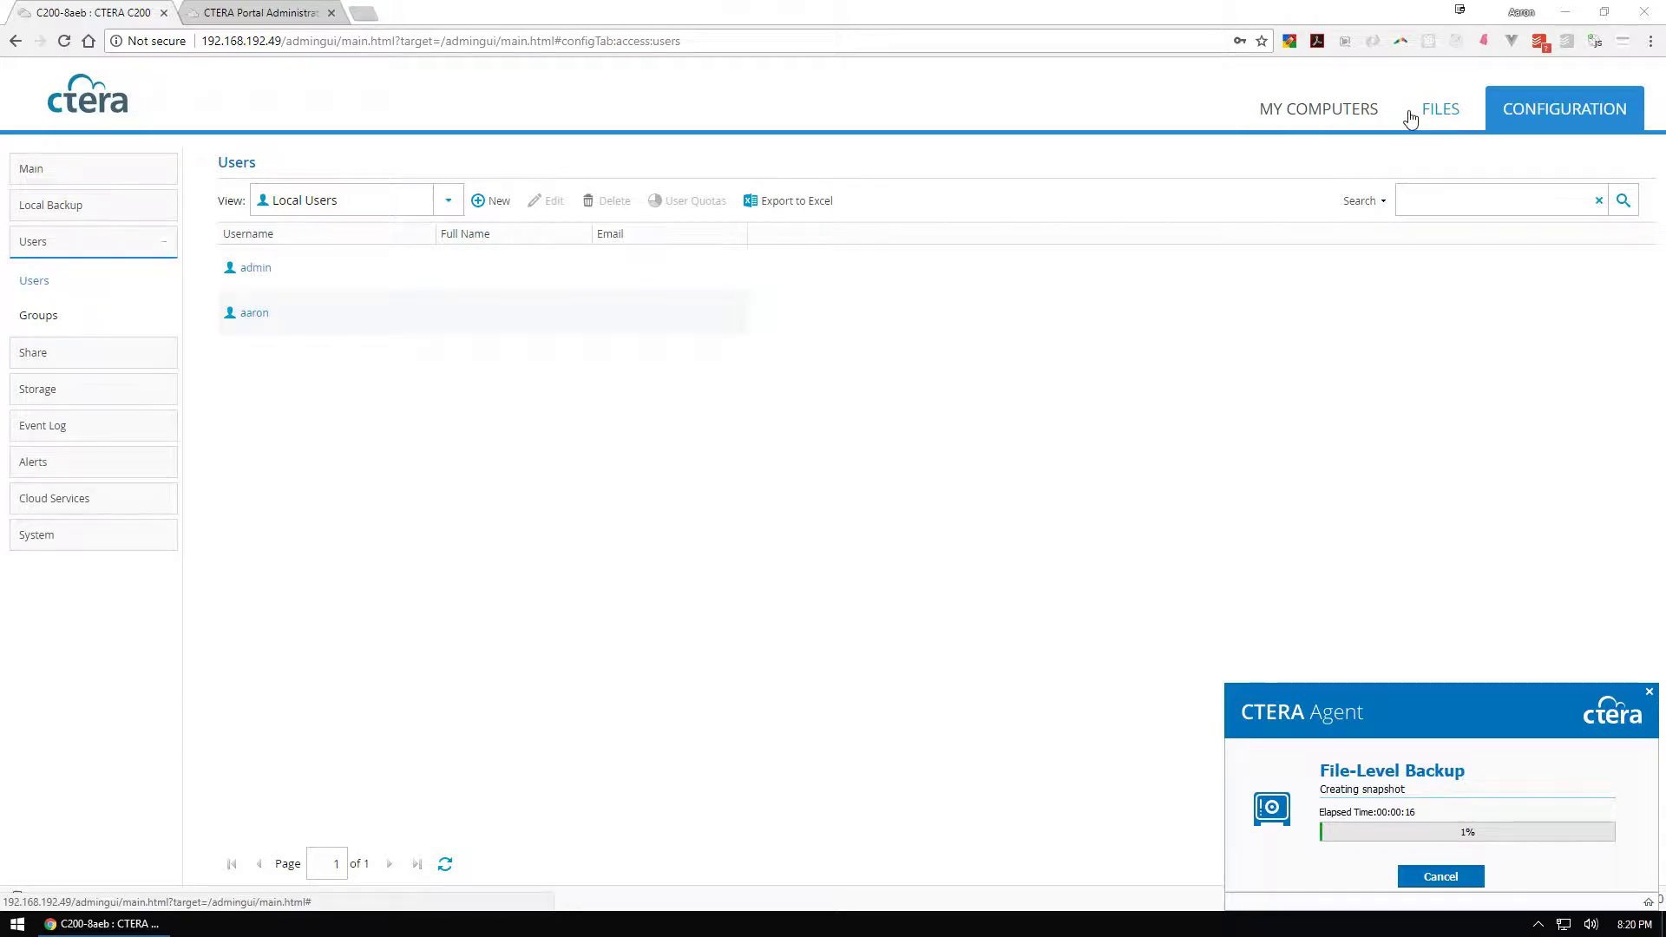
Open the management window for OFFICEDESKTOP and review its restore snapshots, agent settings and log.
click(1341, 113)
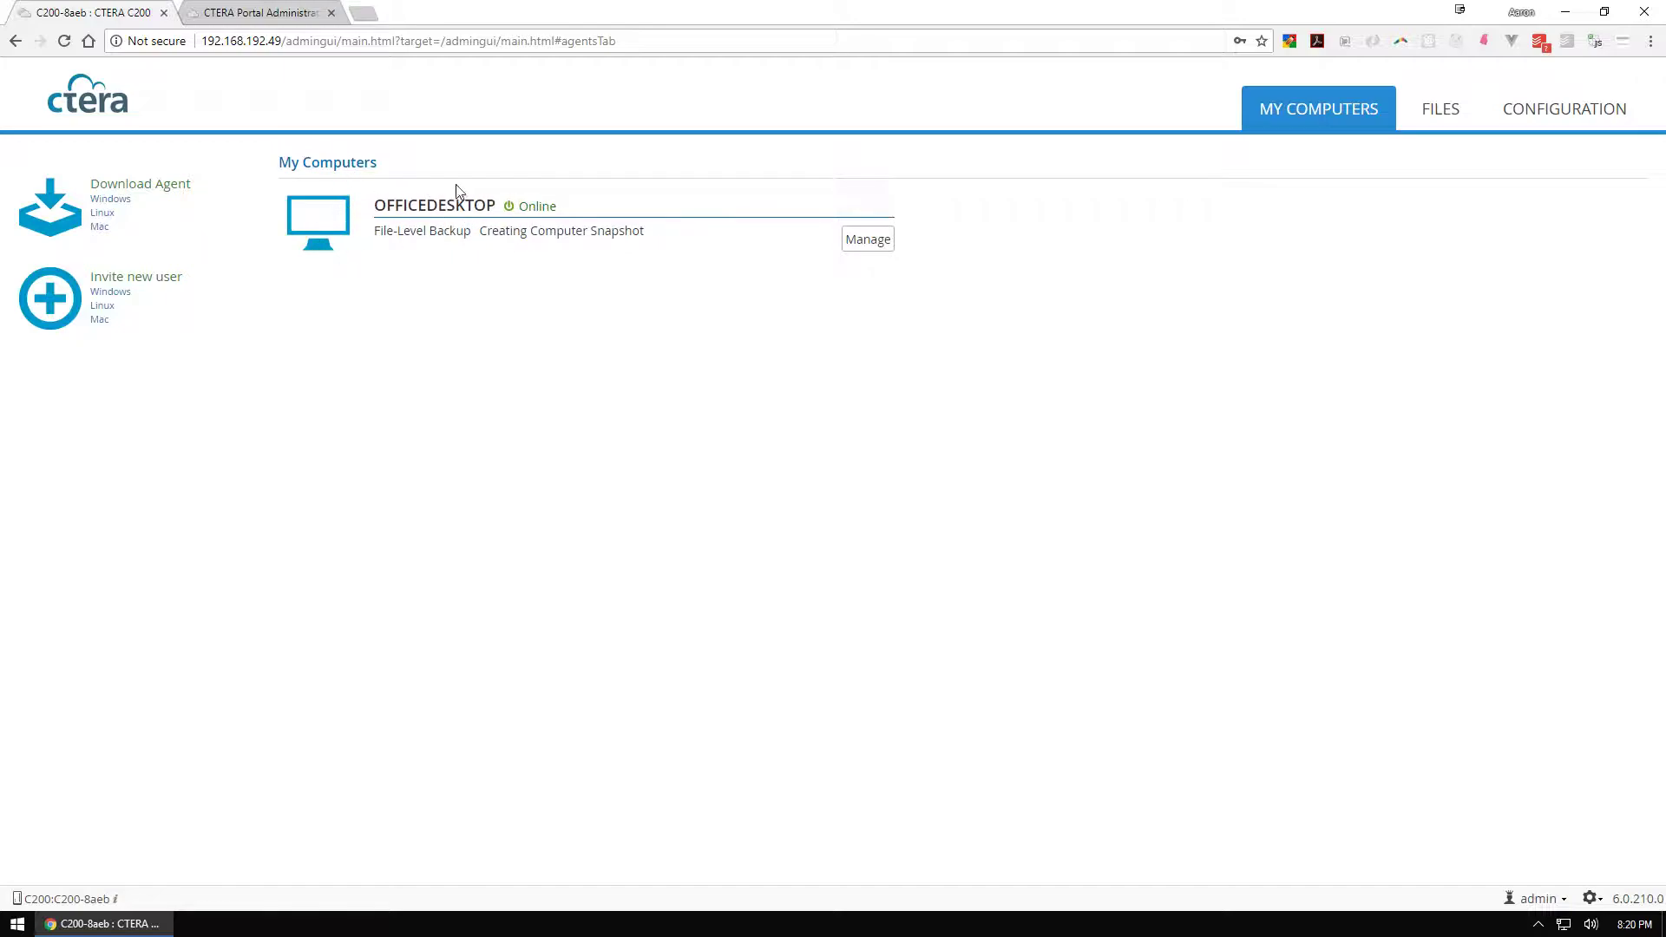
click(867, 241)
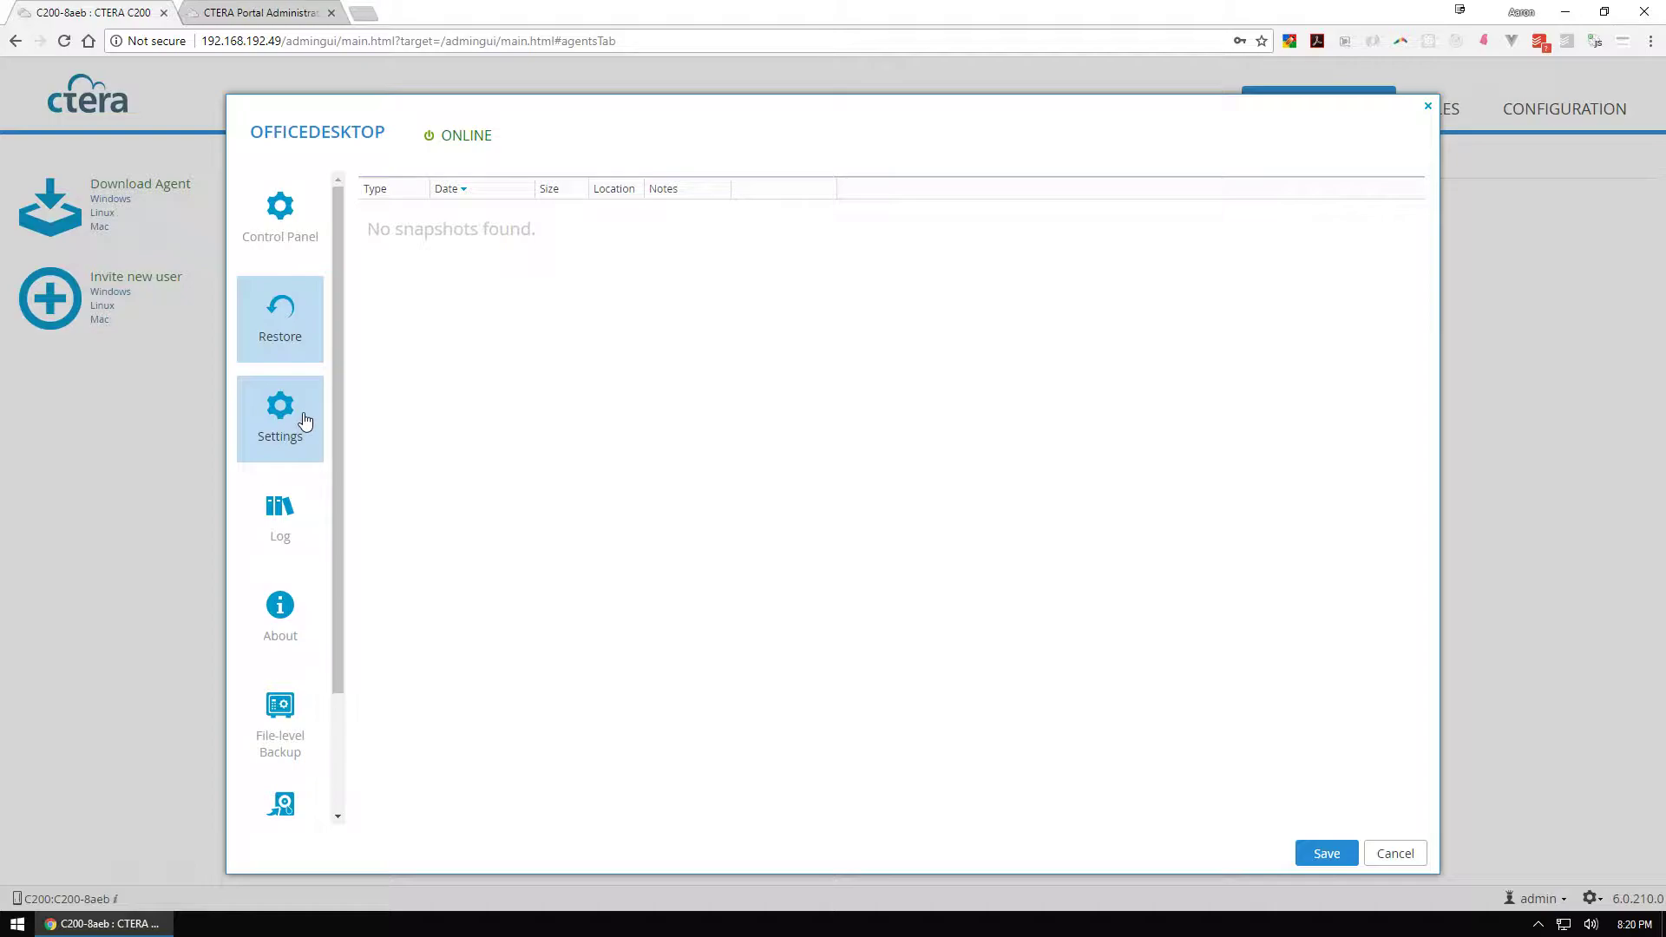
click(302, 420)
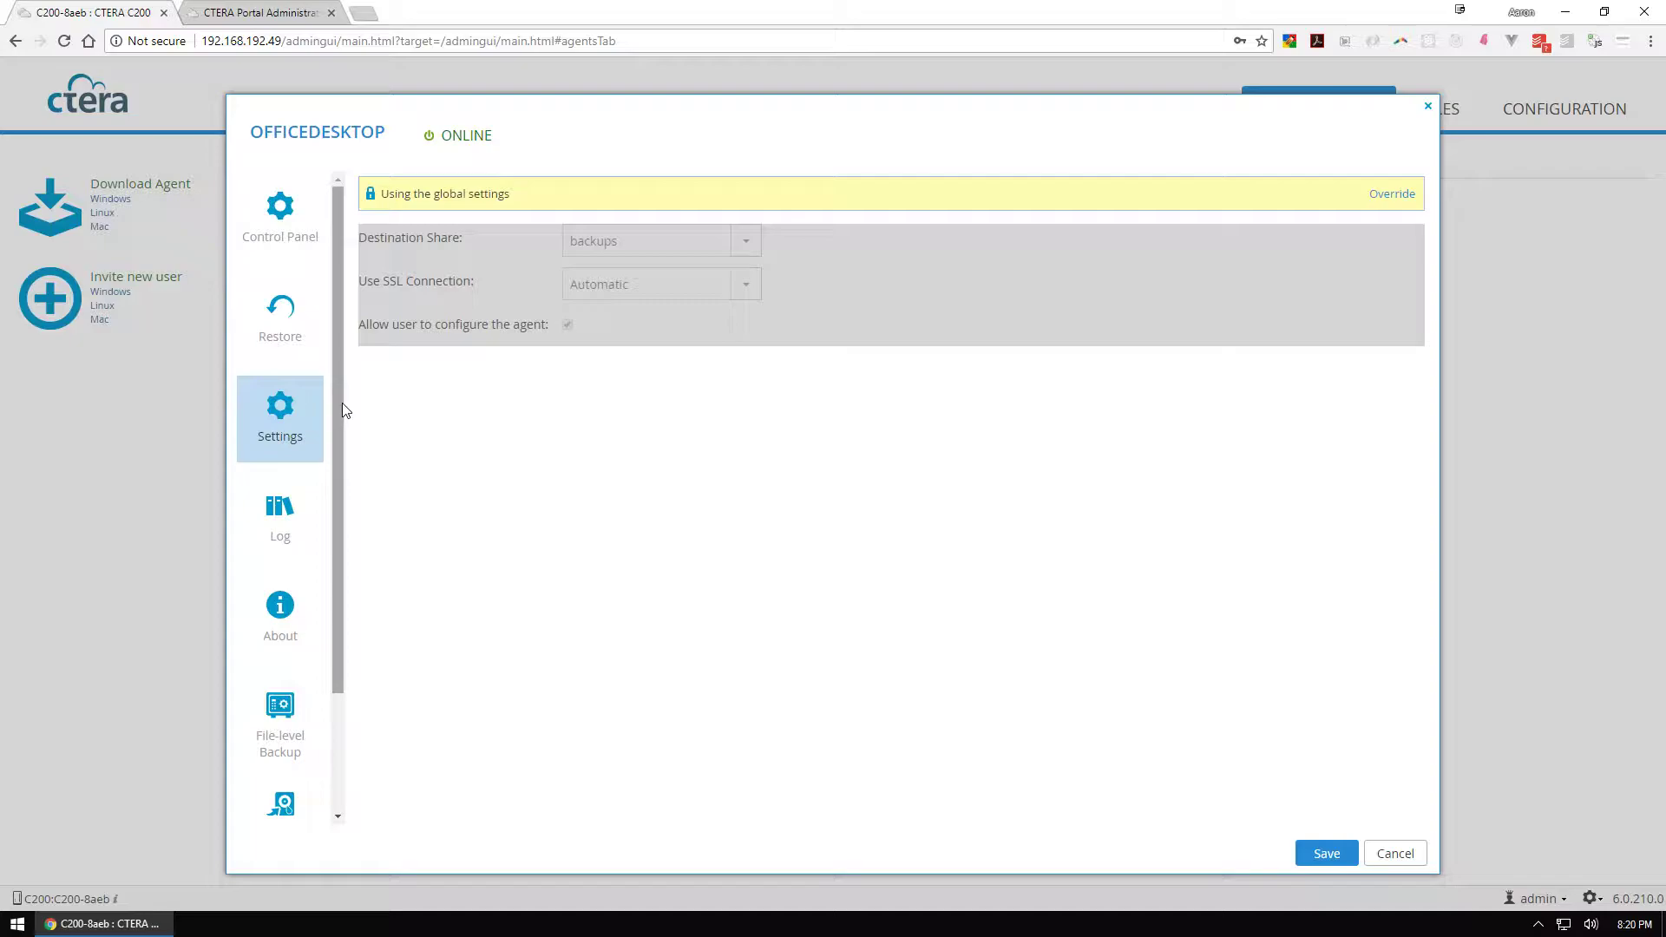
scroll(341, 408, down, 3)
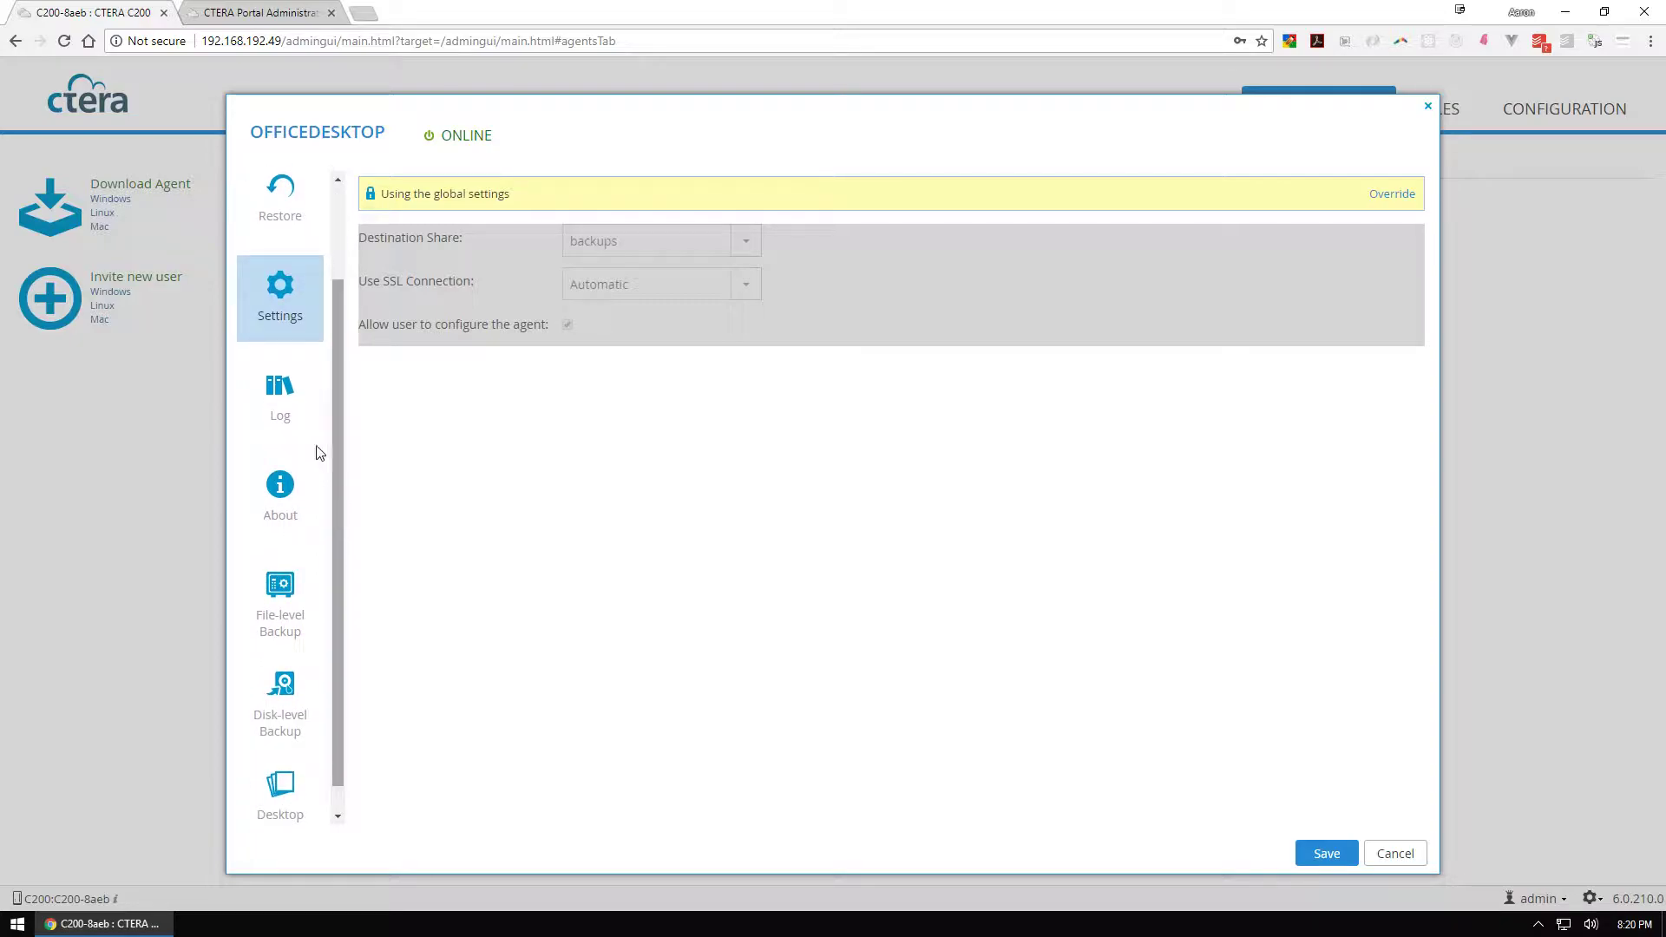
click(299, 403)
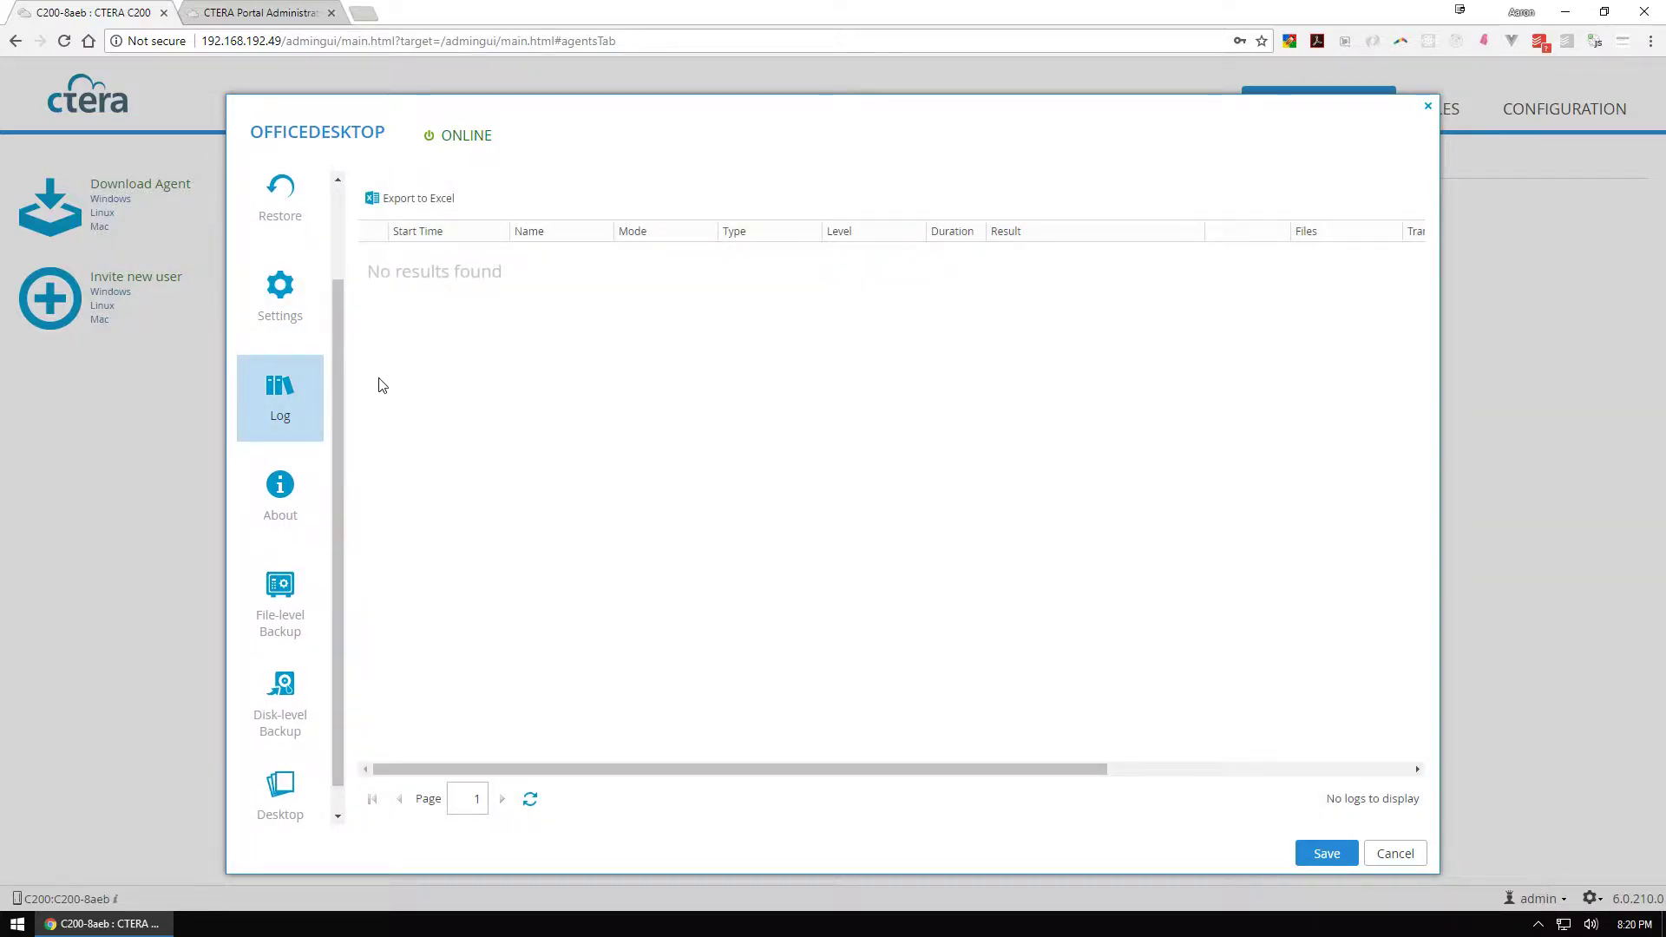
Examine which applications can be included in the file-level backup by expanding All Applications, and leave without changes.
click(320, 597)
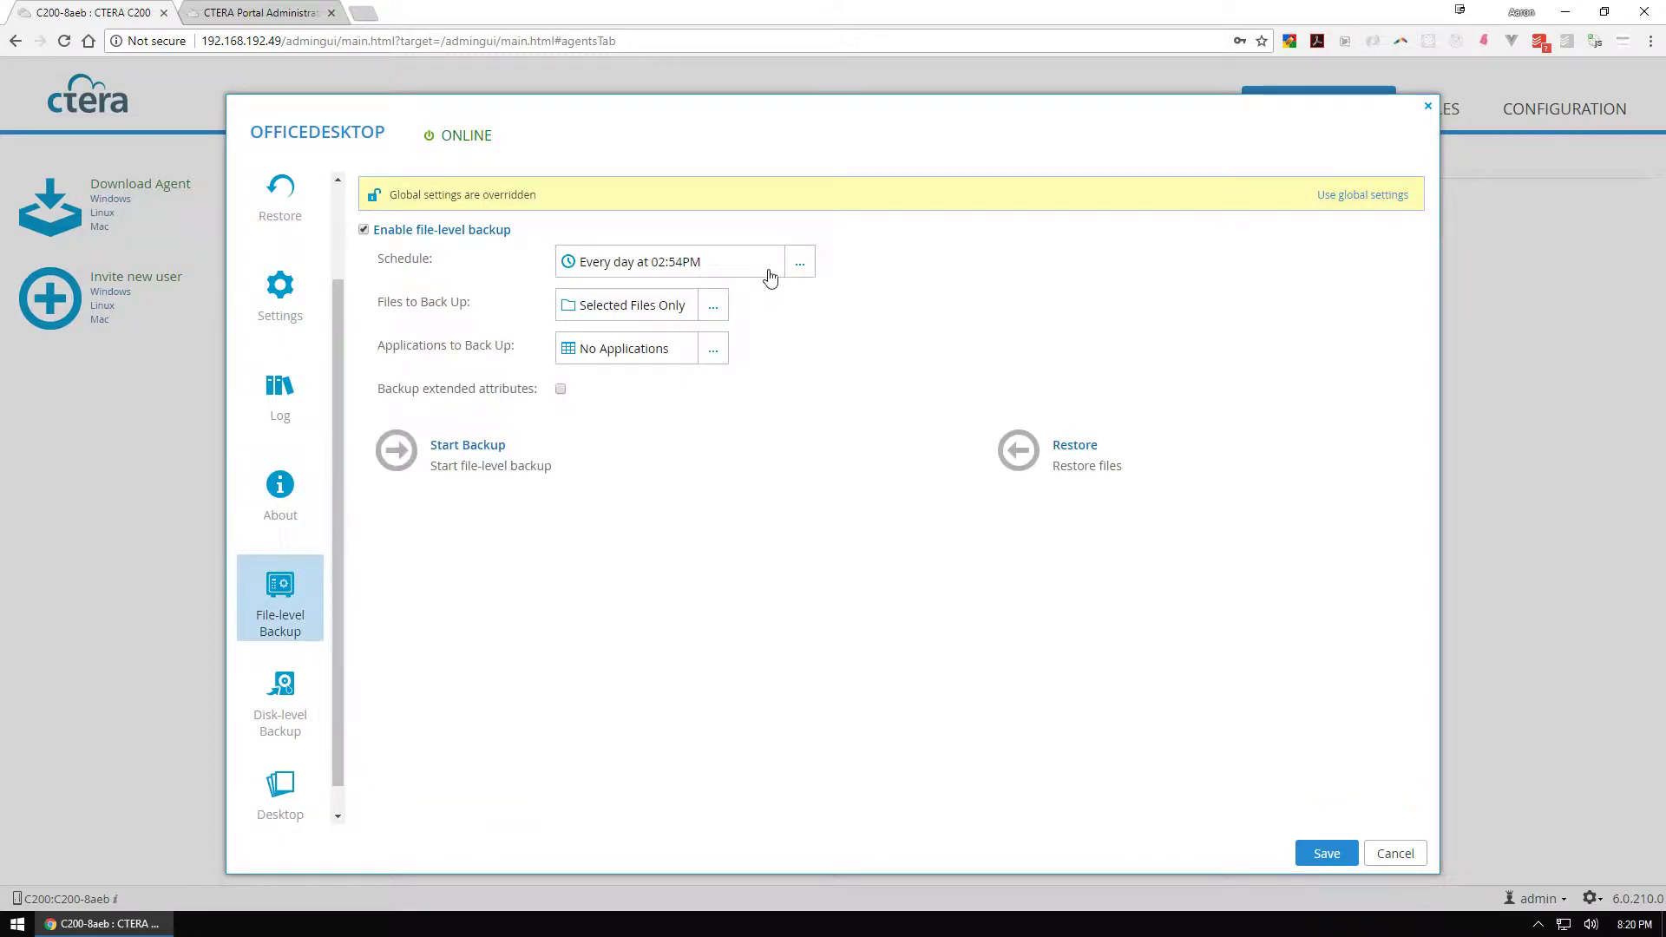
click(713, 351)
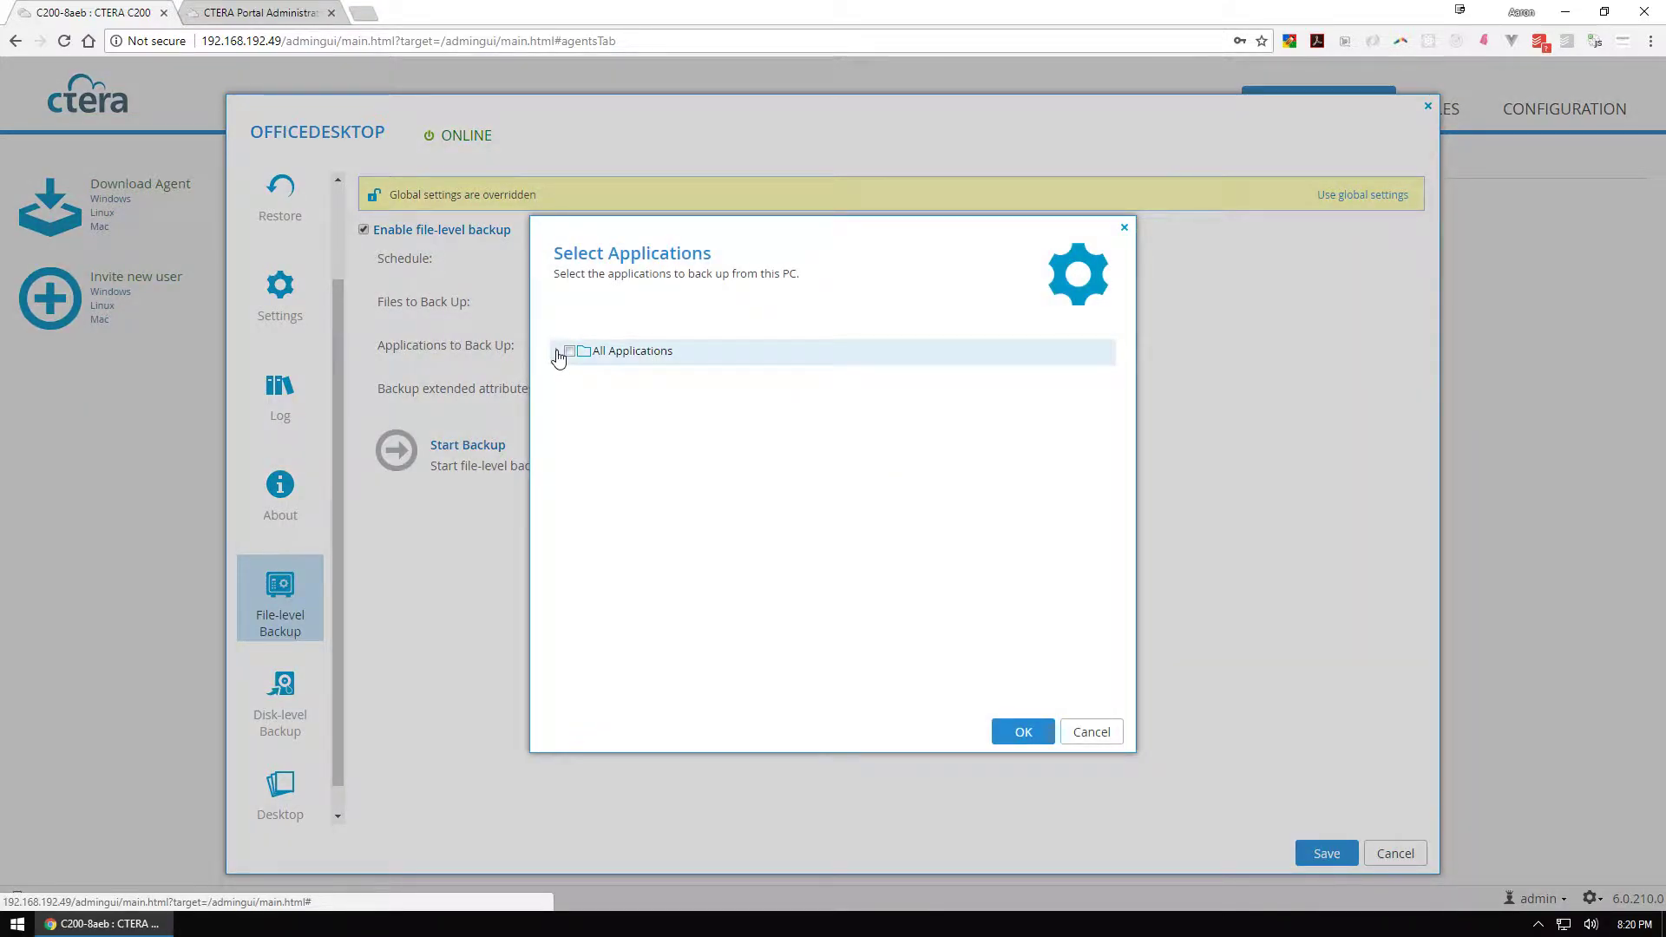
click(558, 352)
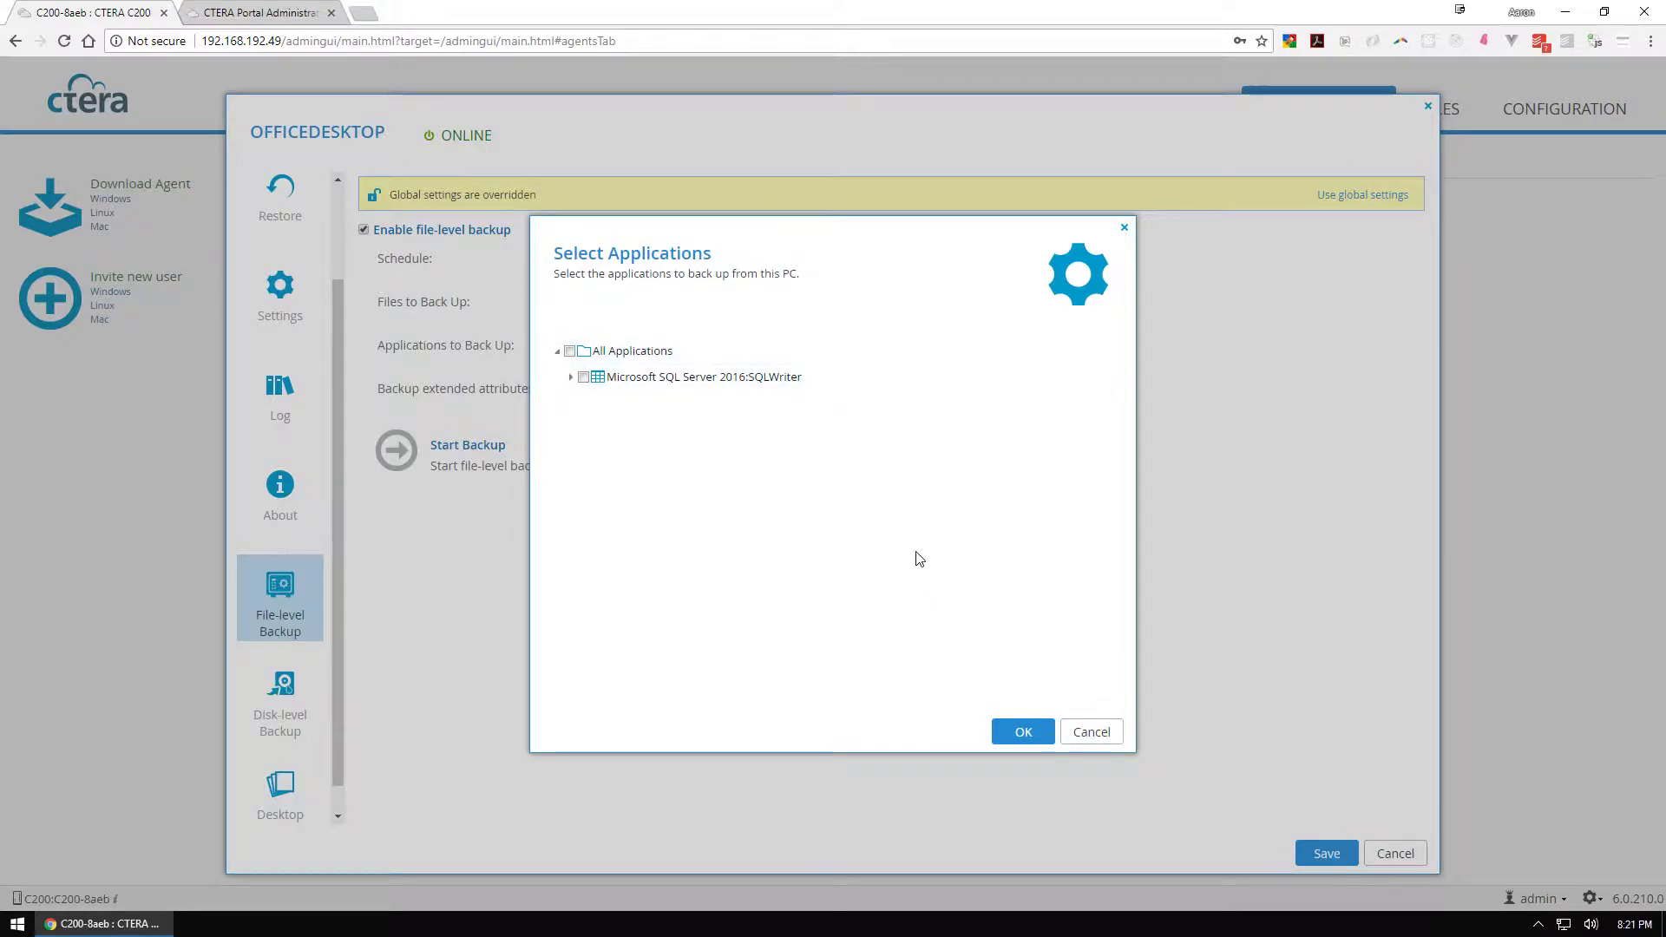
click(1106, 733)
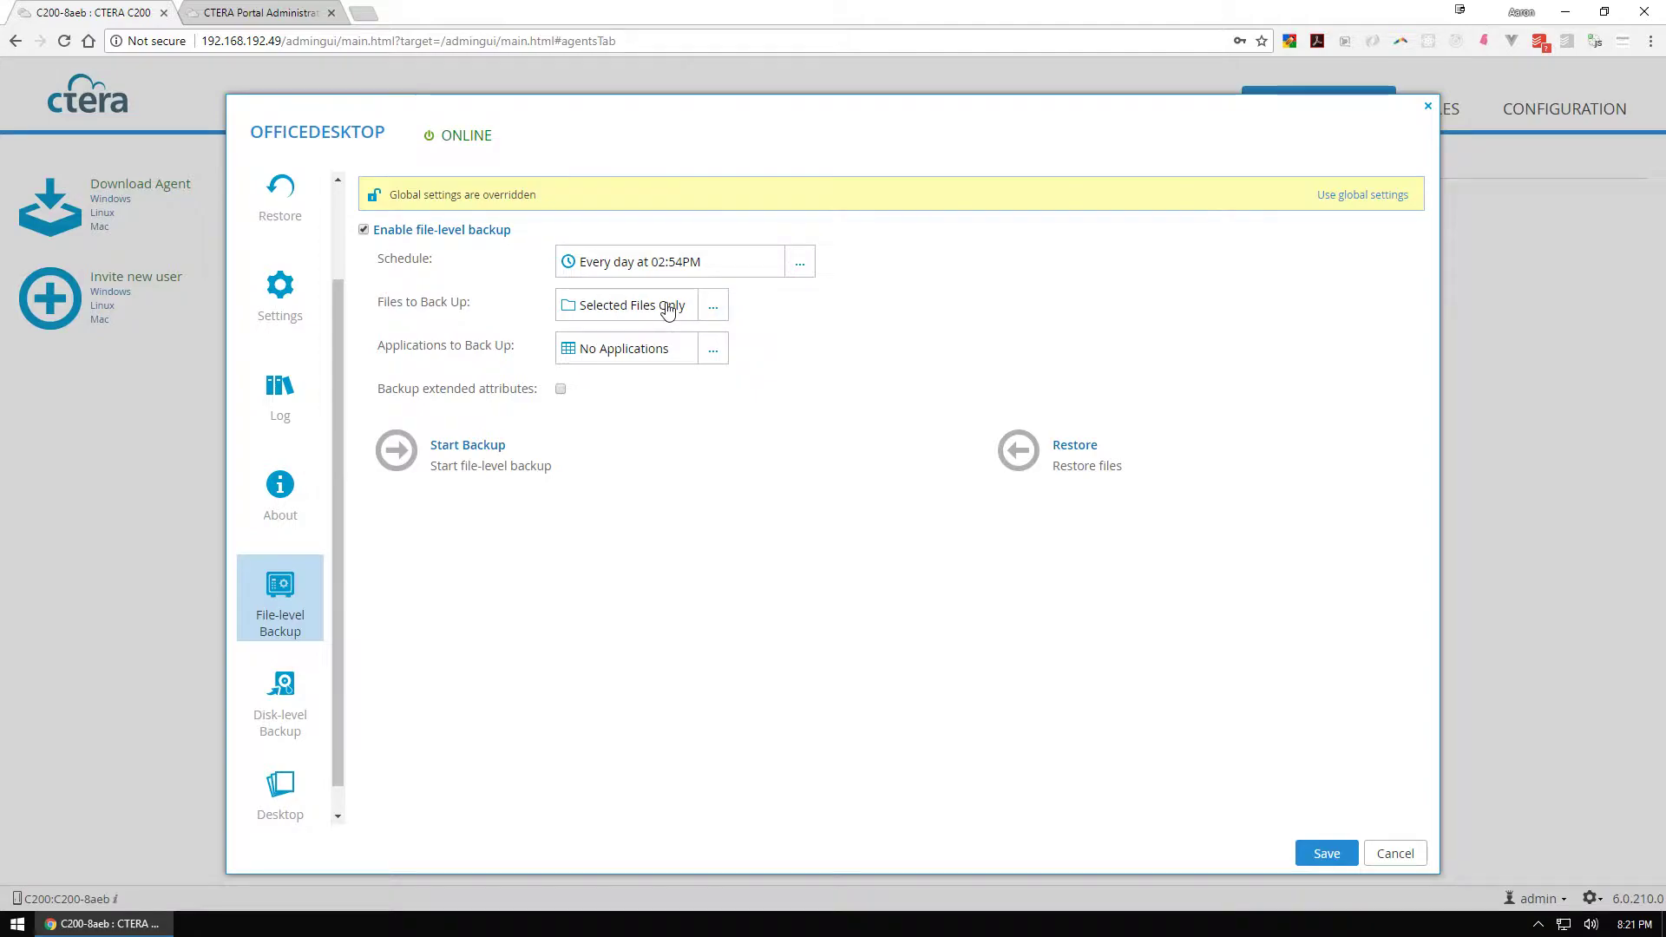
Check the folders selected for file-level backup and the day options of the backup schedule, leaving both without changes.
click(713, 308)
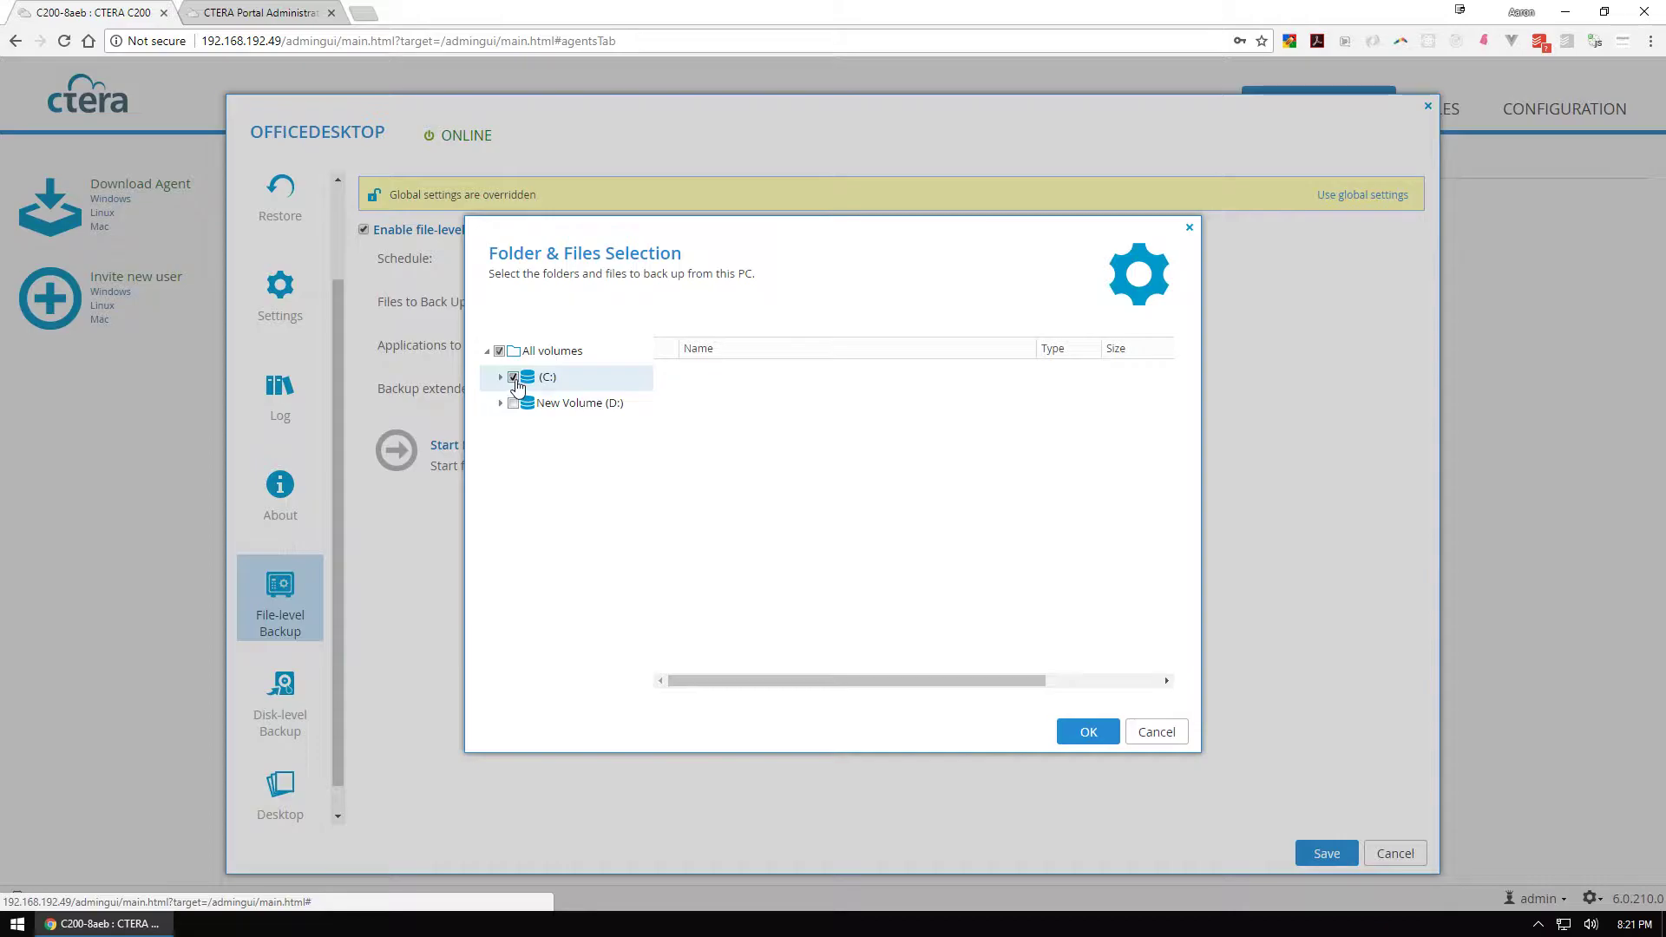
click(1158, 734)
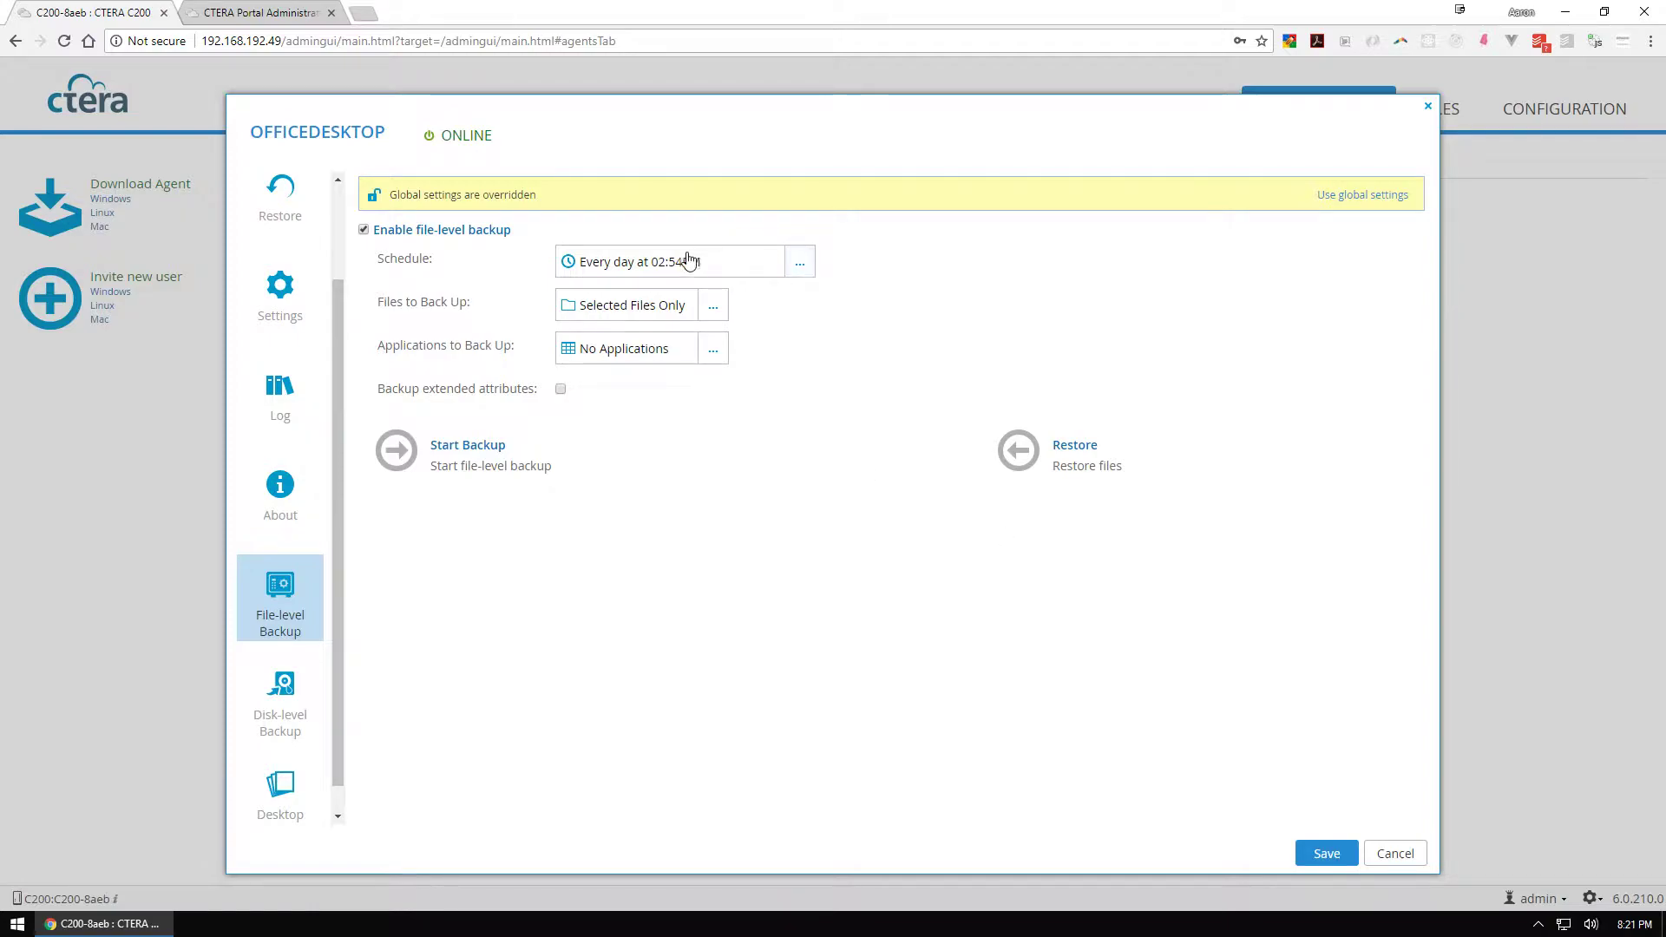
click(800, 262)
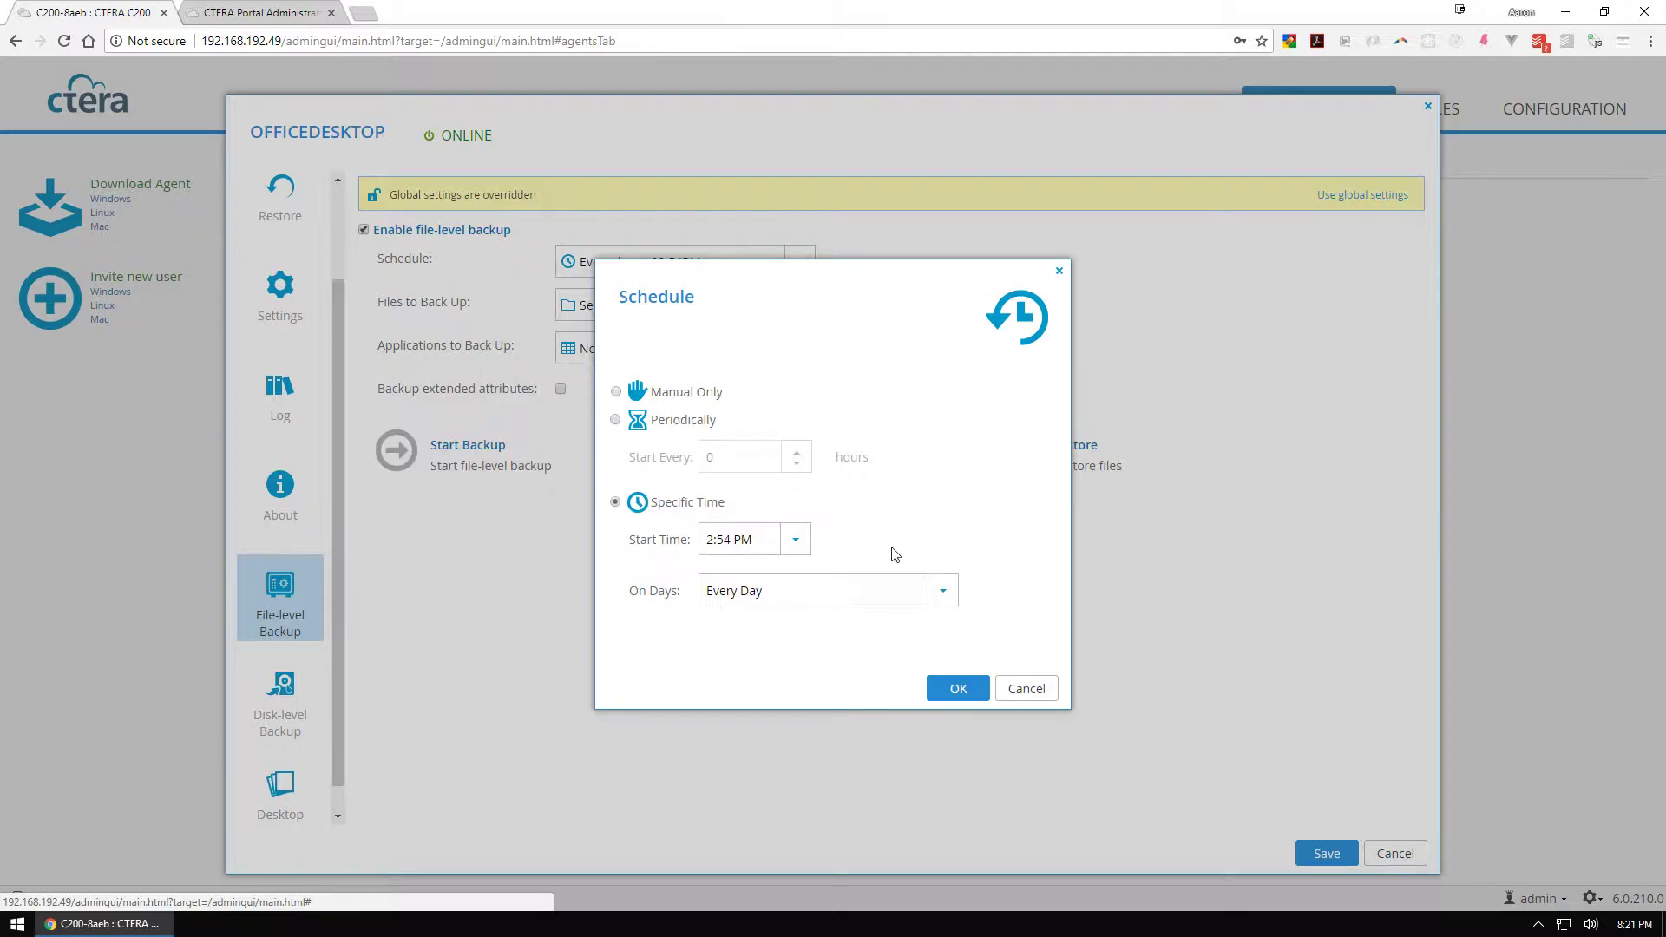
click(943, 591)
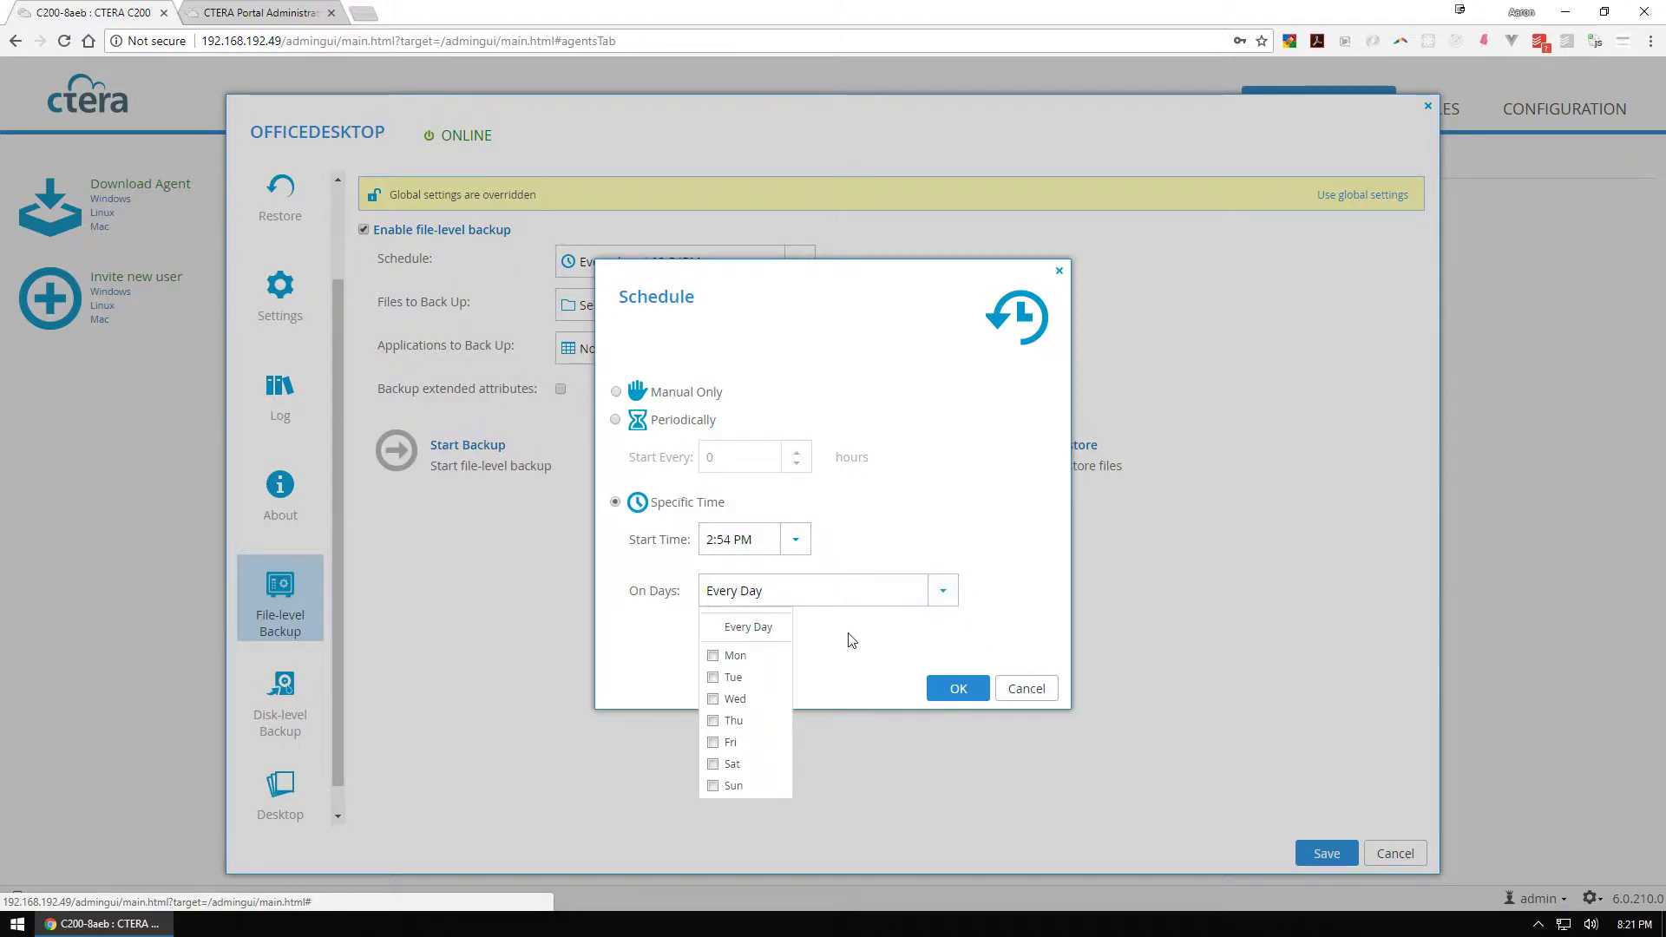
click(1011, 627)
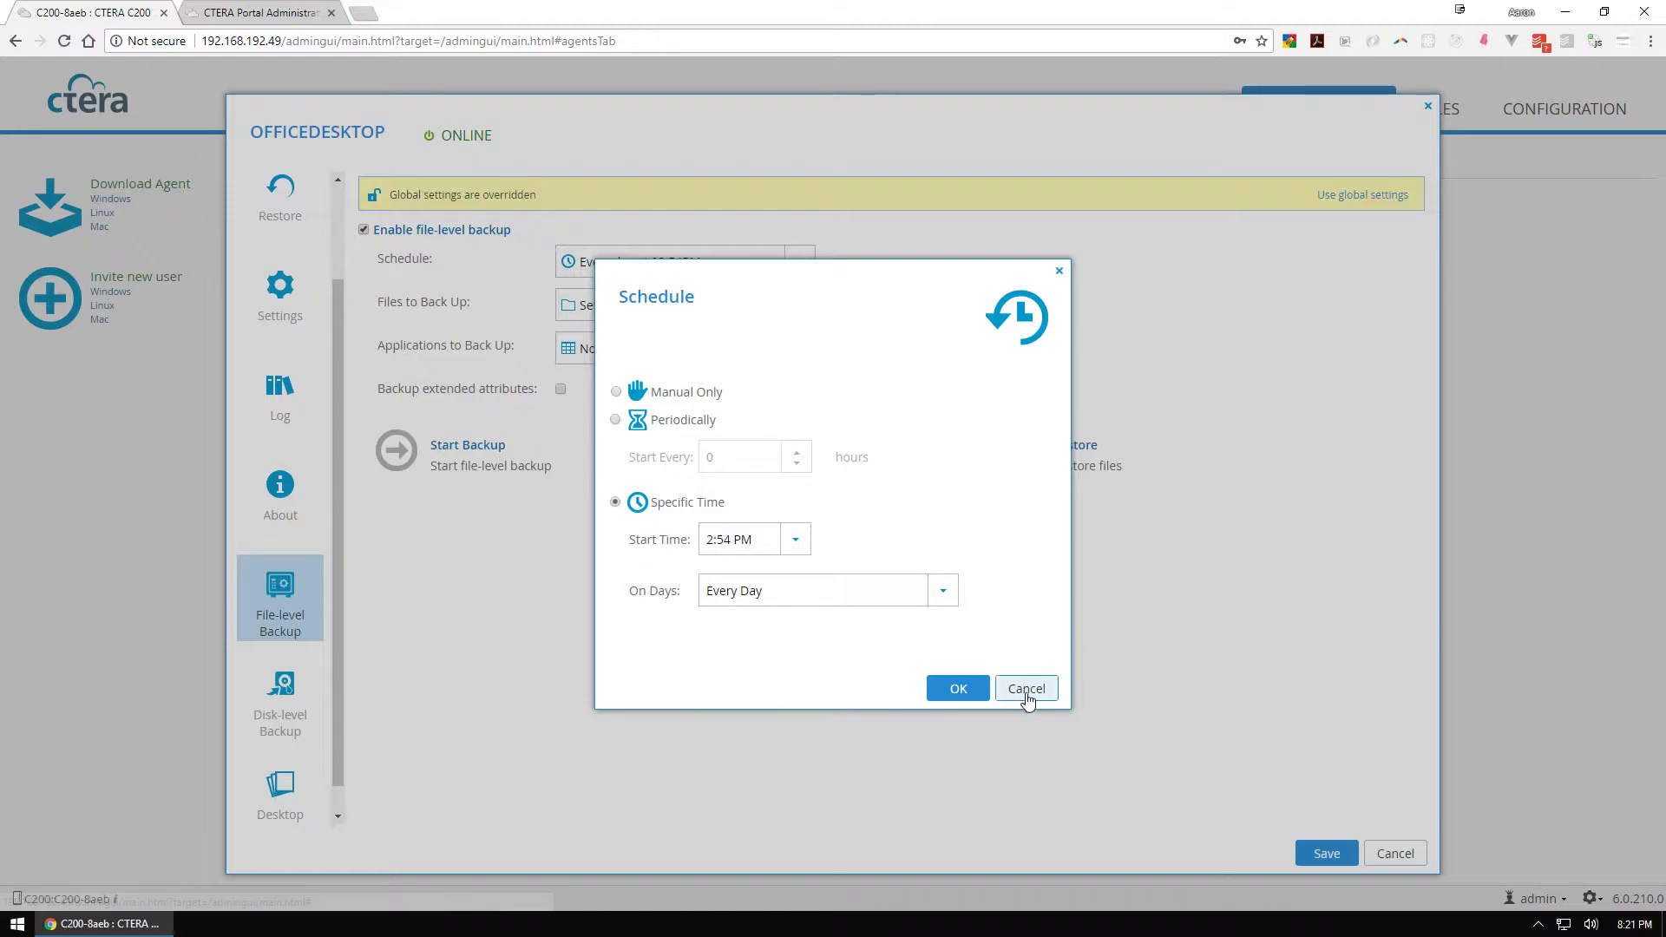
click(1027, 691)
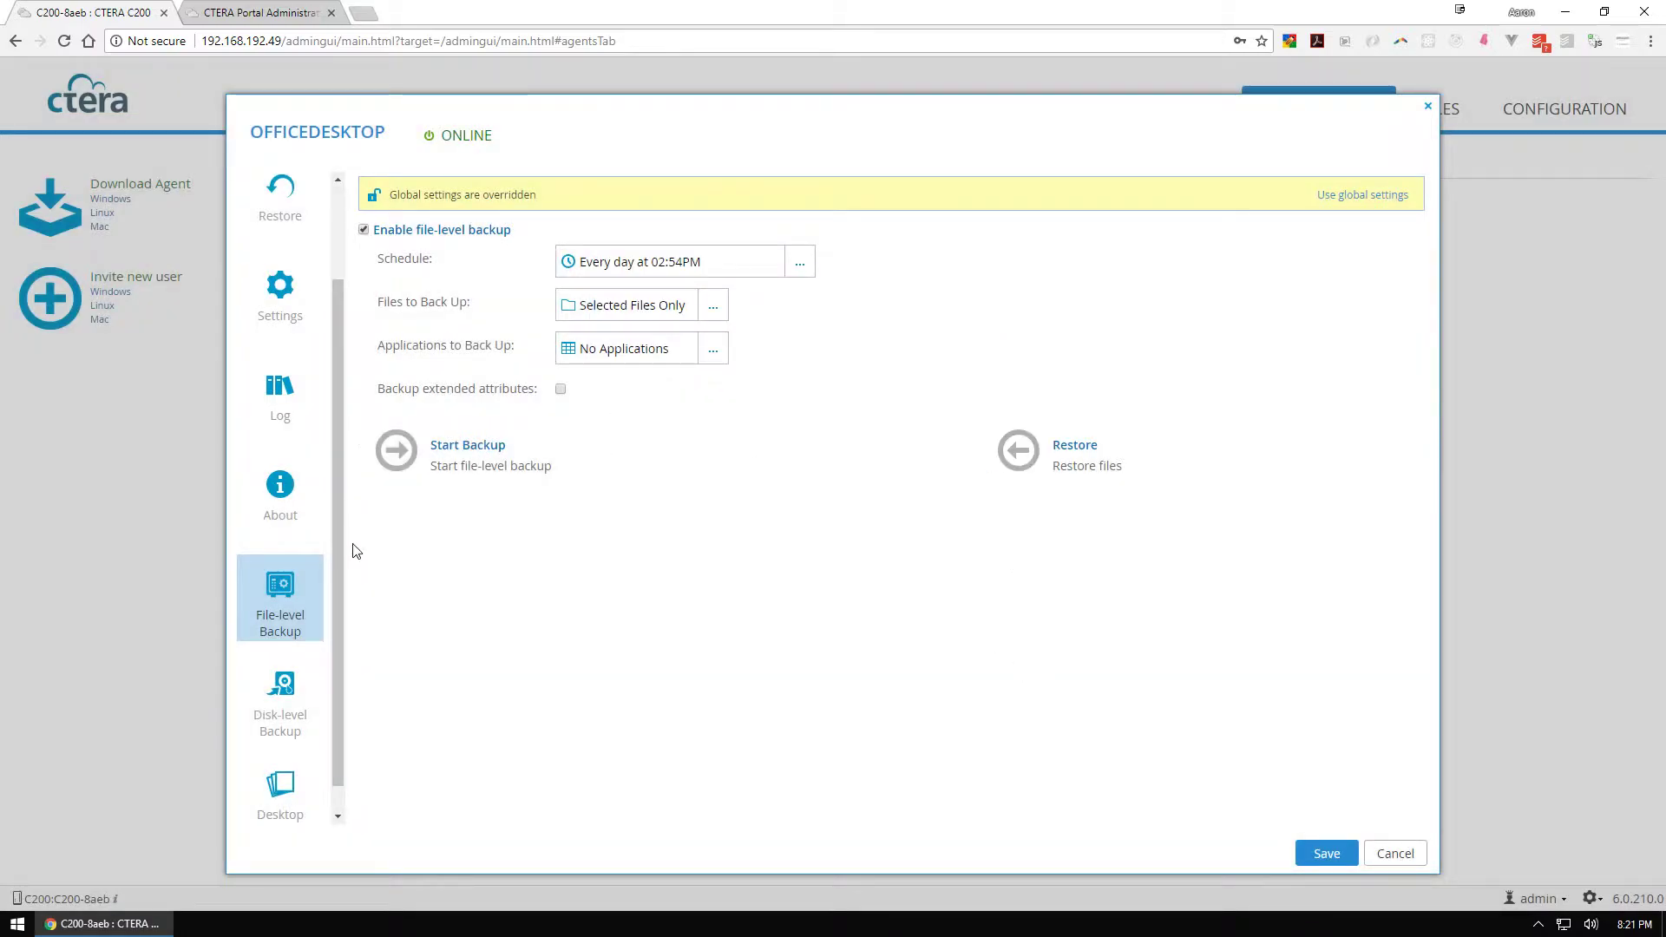
Review OFFICEDESKTOP's disk-level backup settings, desktop integration options and current backup progress, and save the computer's settings.
click(290, 690)
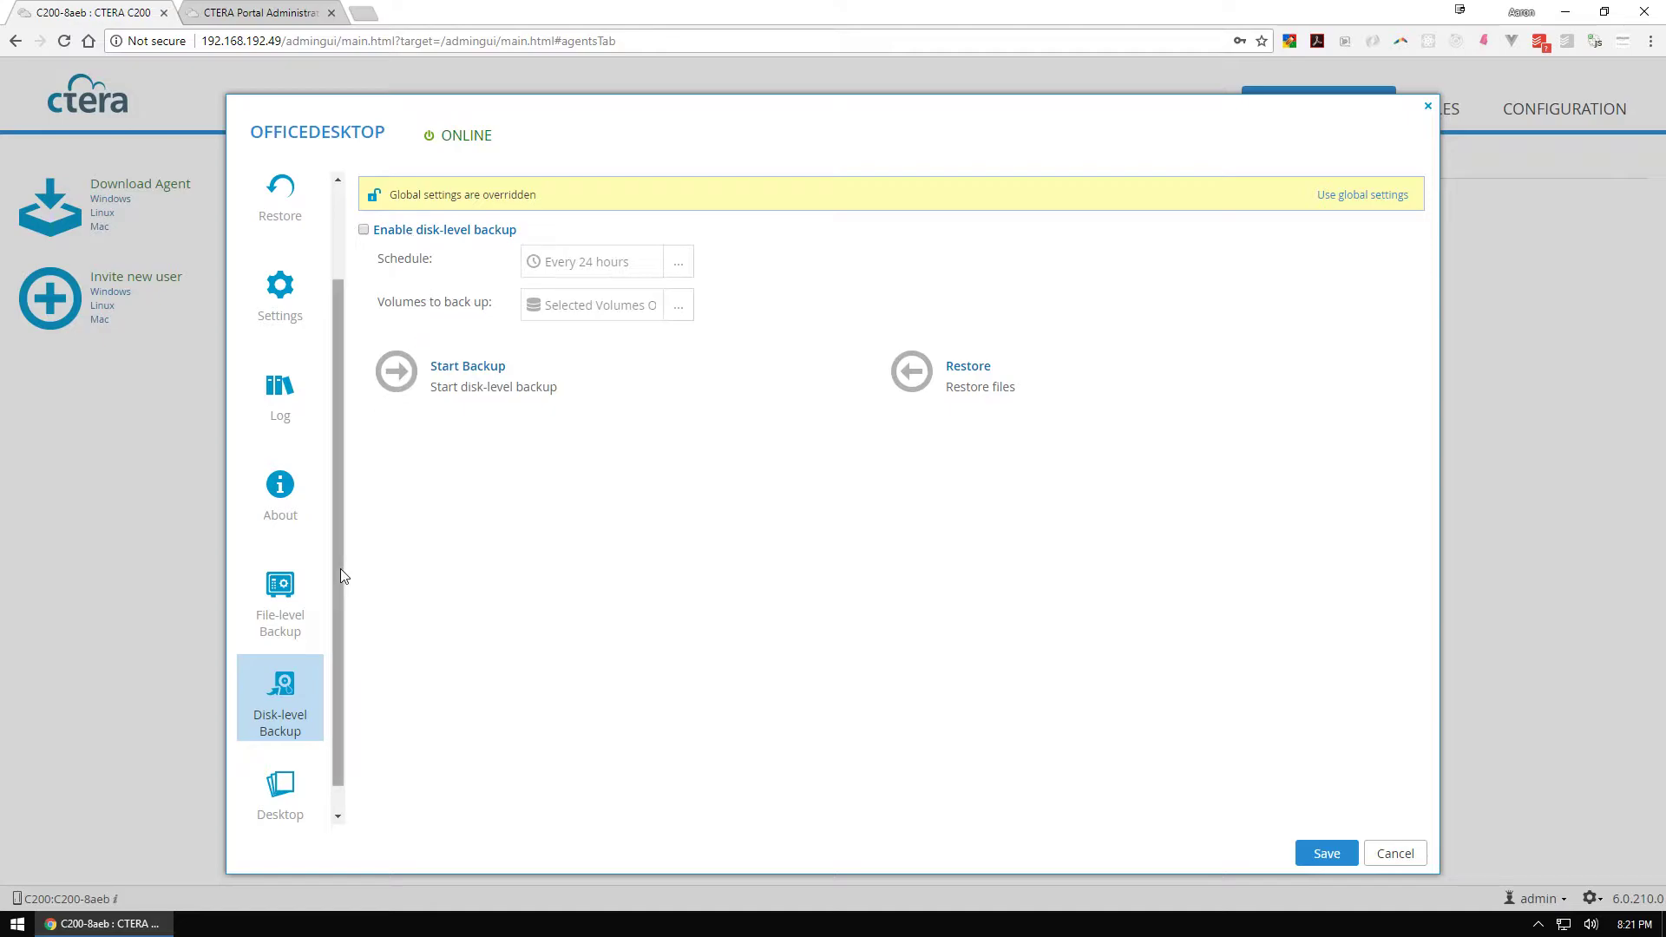
click(295, 783)
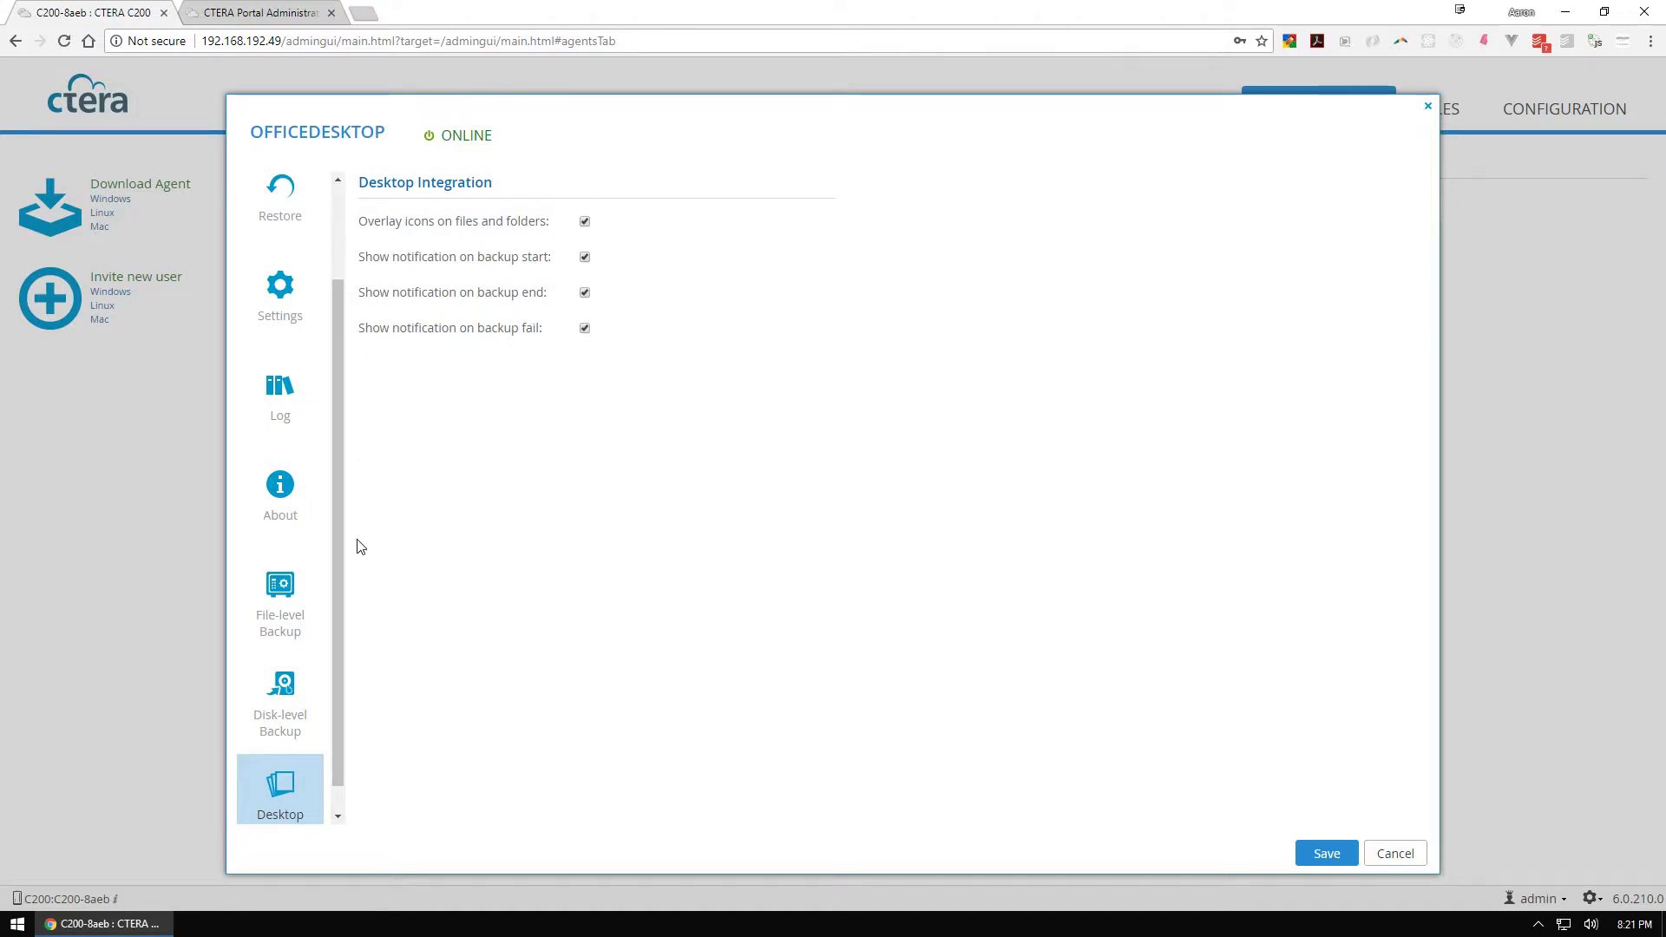
click(340, 210)
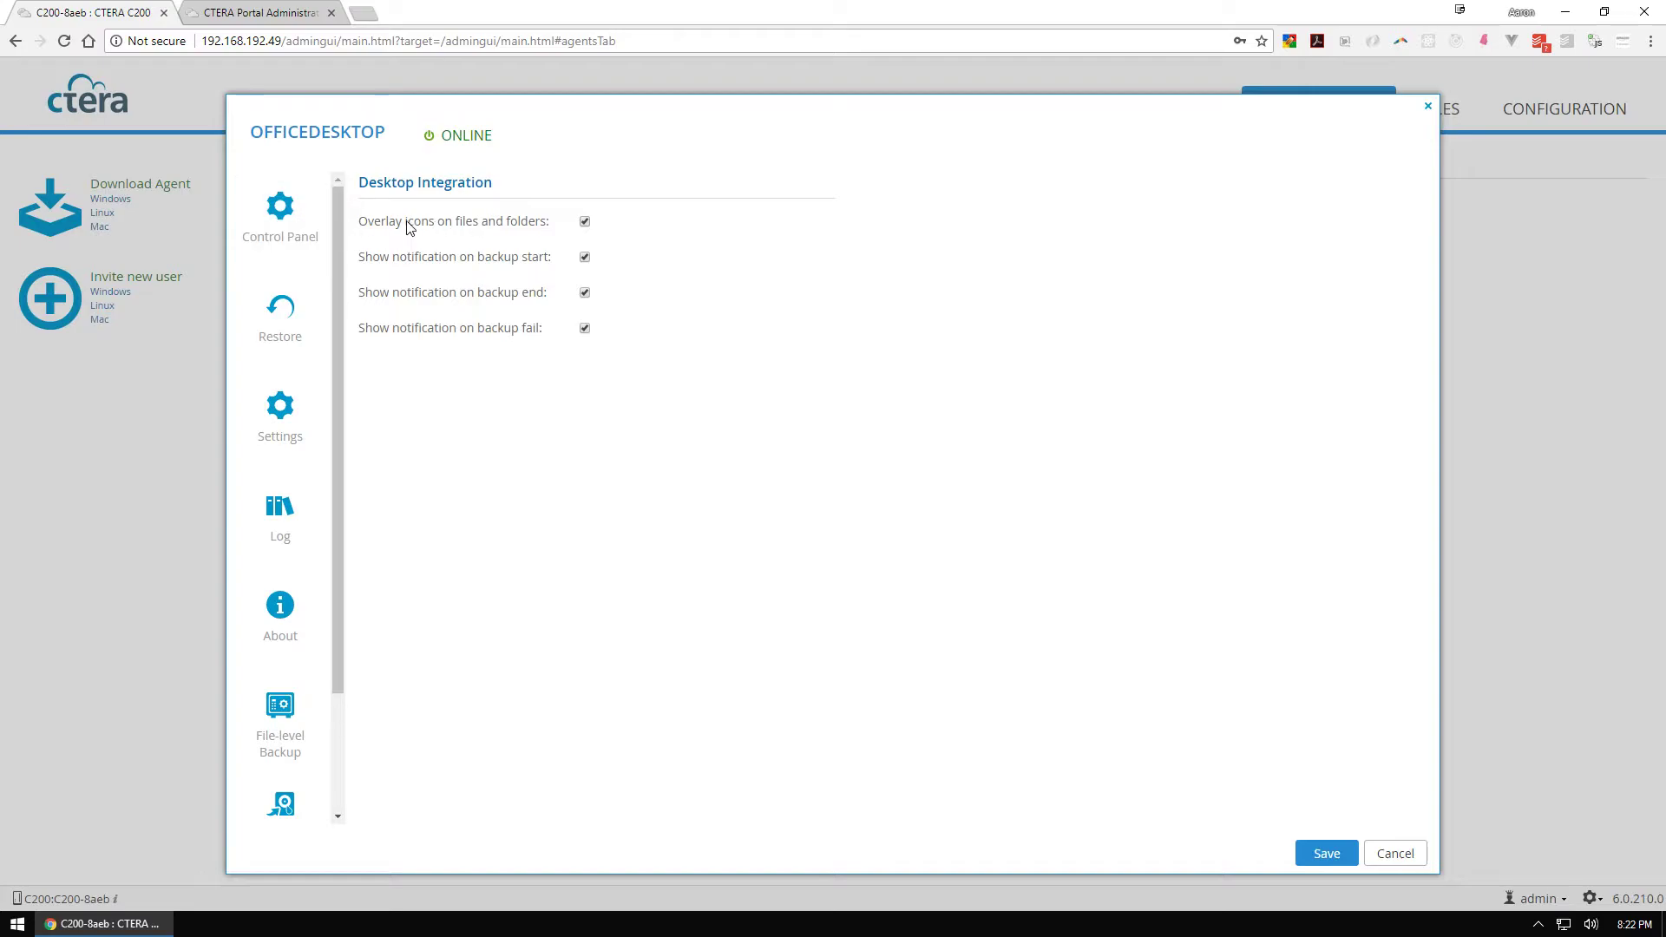
click(299, 224)
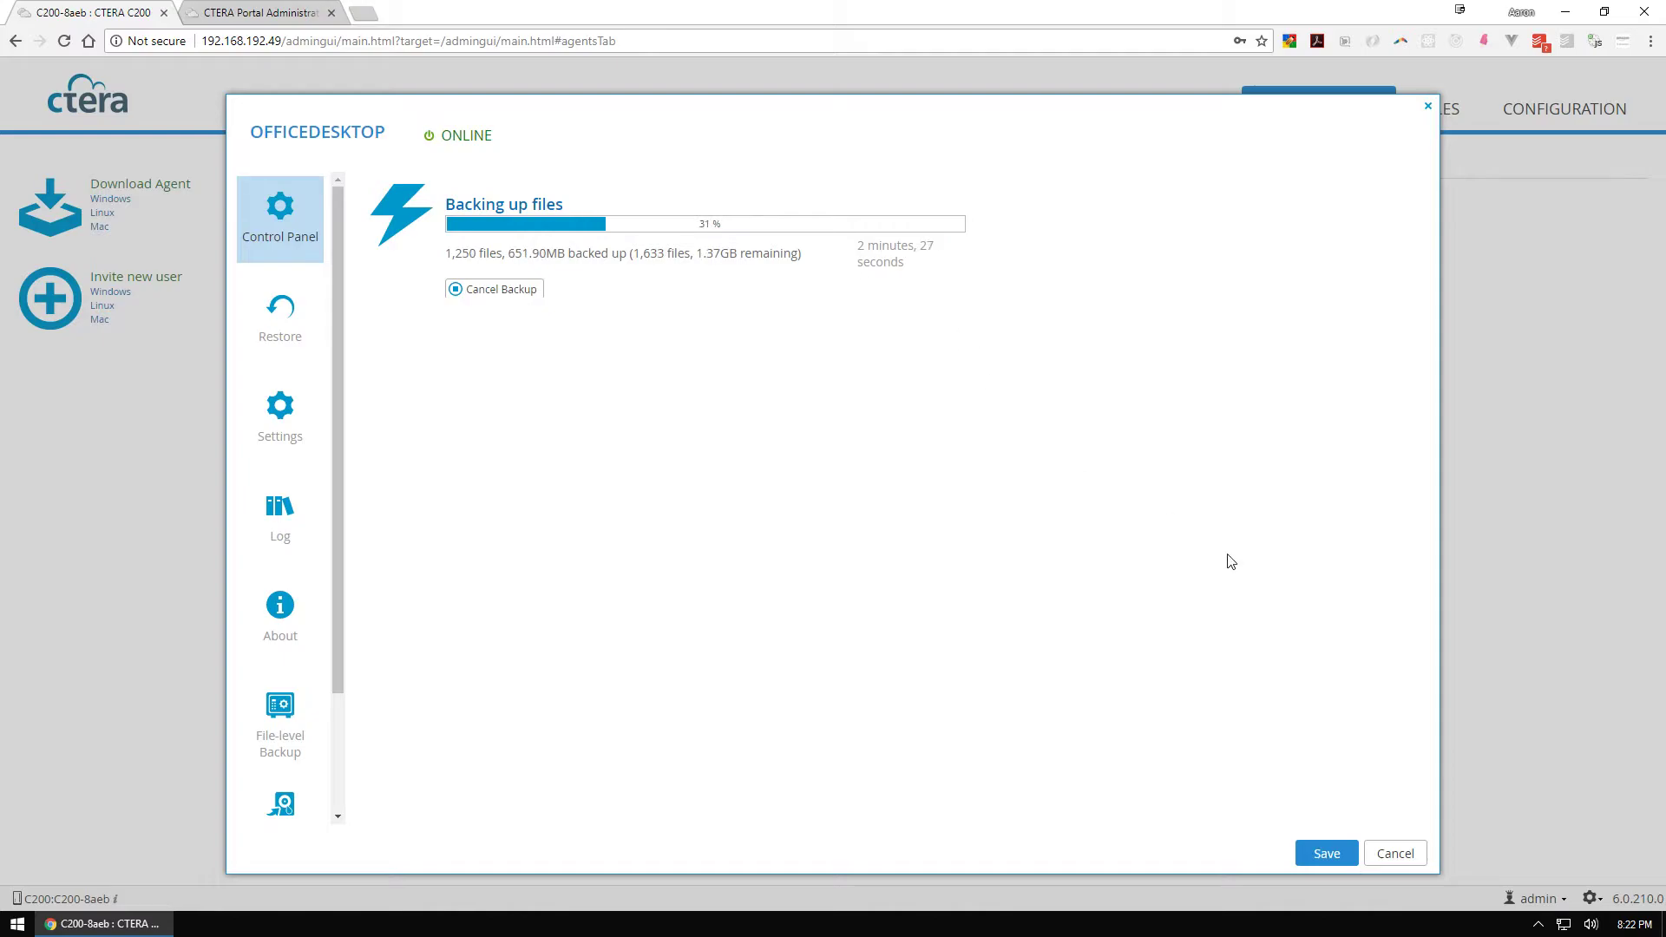
click(1340, 854)
Look over the gateway's root folders and its local users configuration.
click(1436, 111)
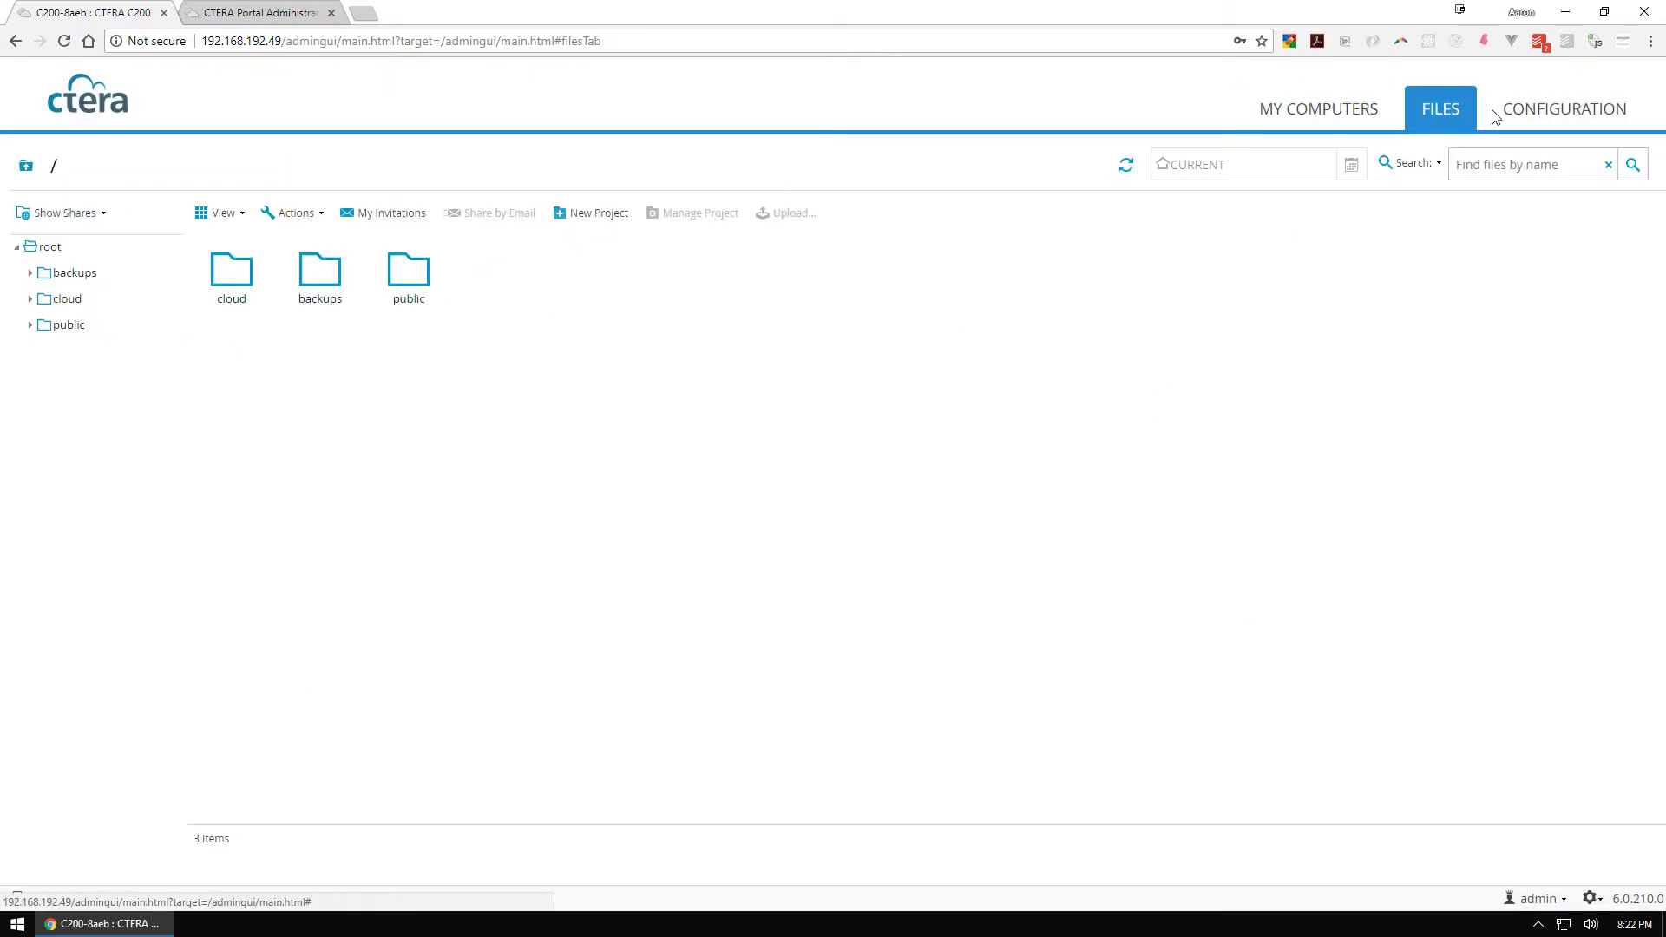
click(1529, 117)
click(1472, 113)
click(1520, 115)
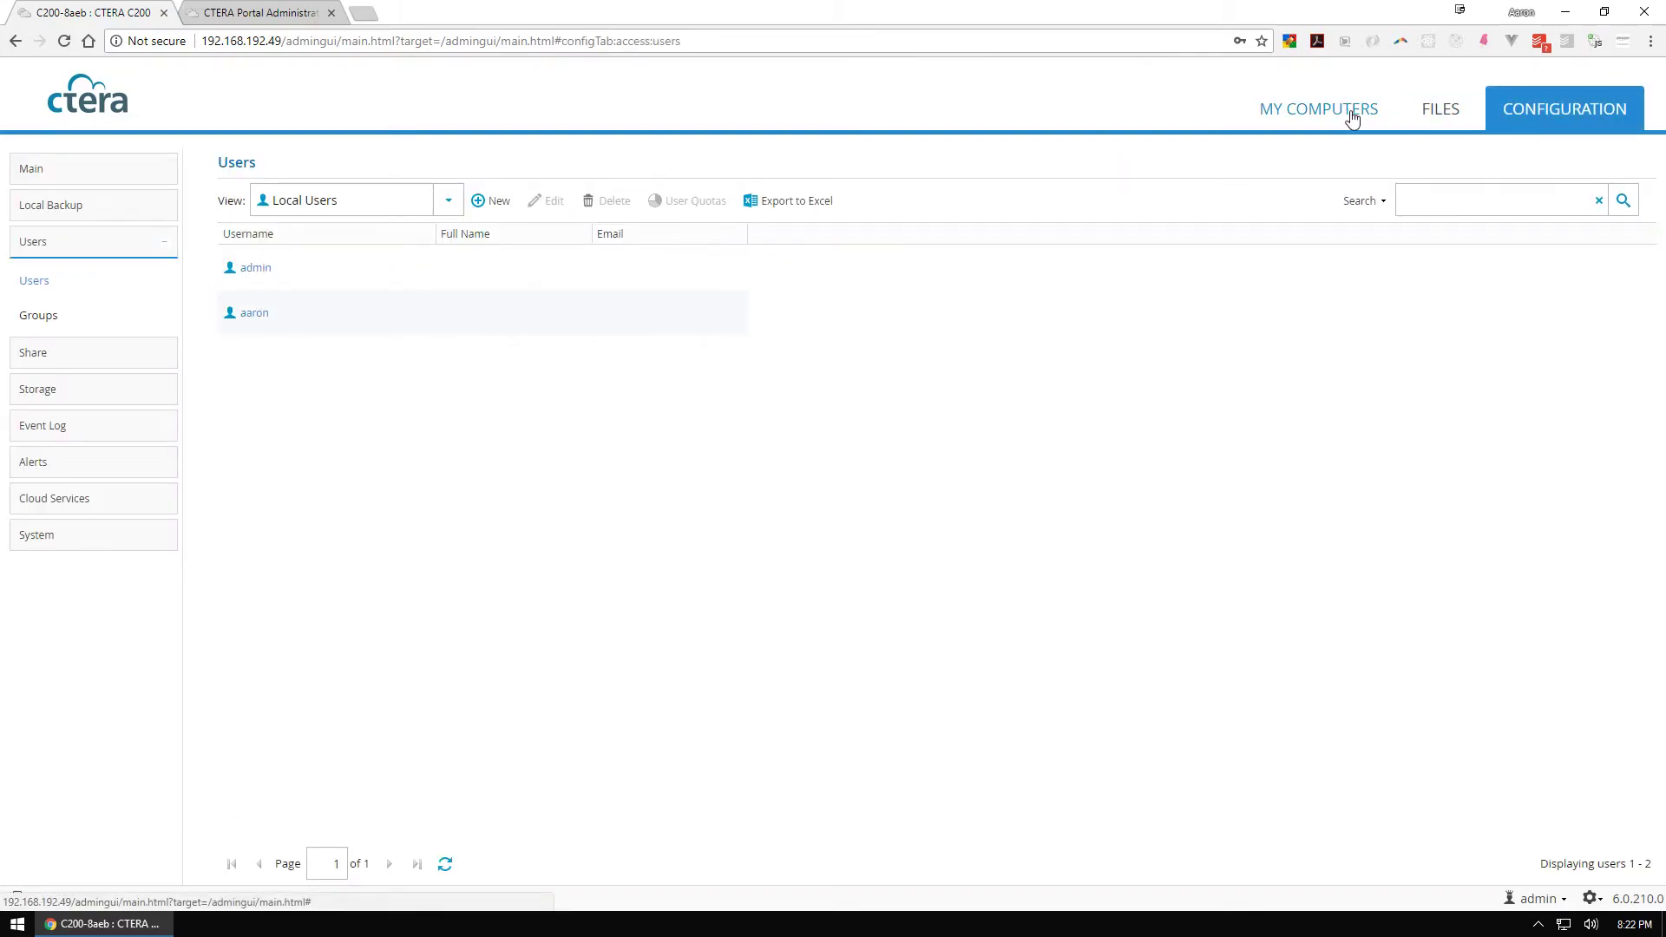